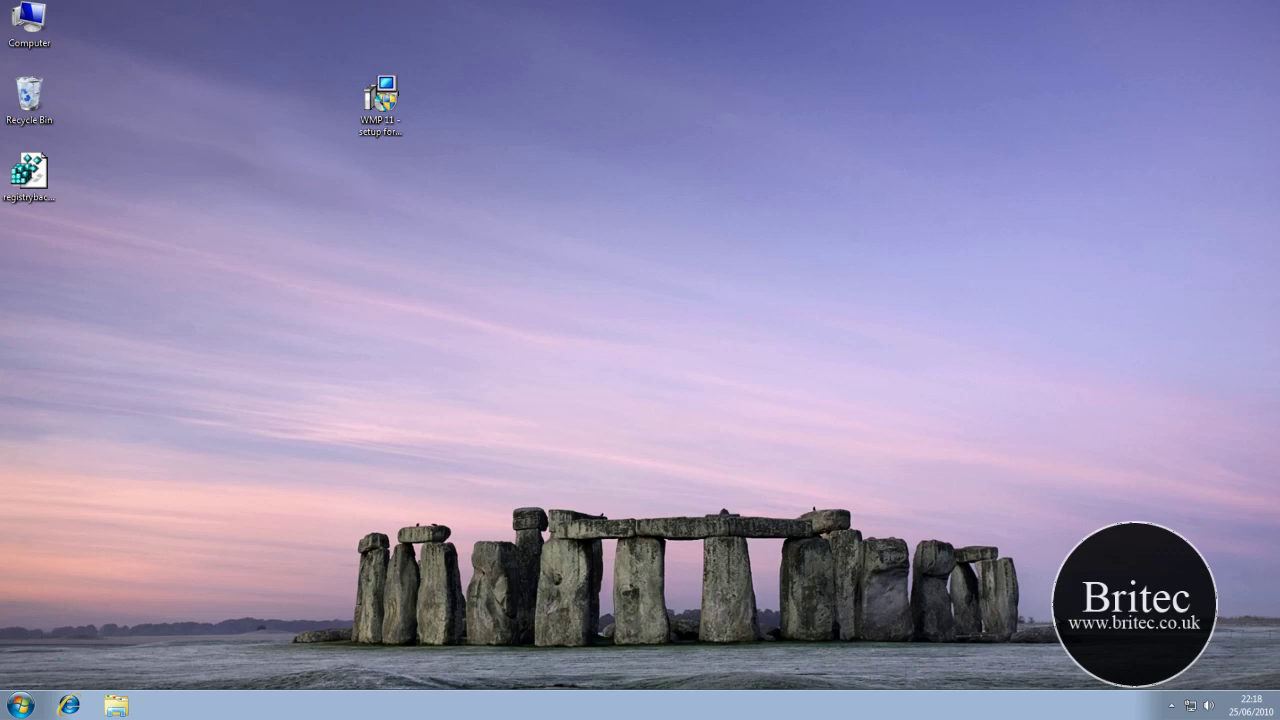
- Review the web guide for downgrading Windows Media Player 12 to 11, highlighting the Installed Versions registry key path
{"action": "left_click", "coordinate": [294, 655]}
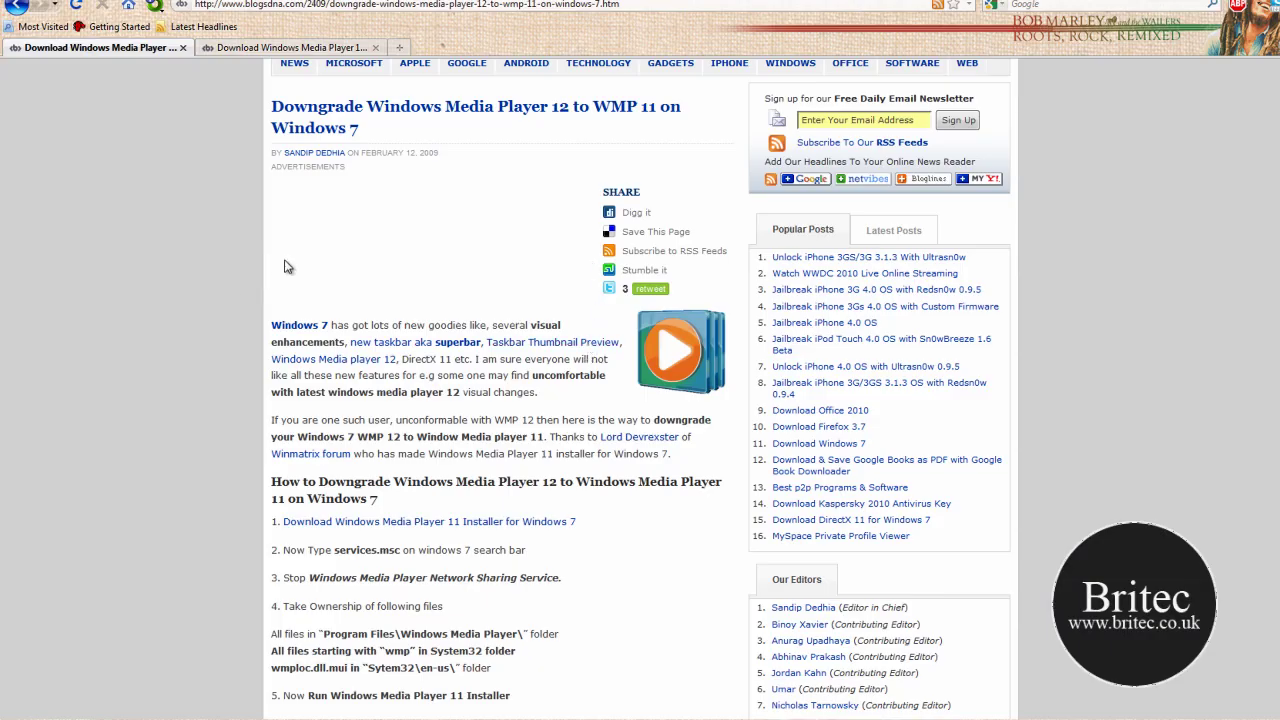
{"action": "scroll", "coordinate": [530, 341], "scroll_direction": "up", "scroll_amount": 2}
{"action": "scroll", "coordinate": [530, 341], "scroll_direction": "down", "scroll_amount": 4}
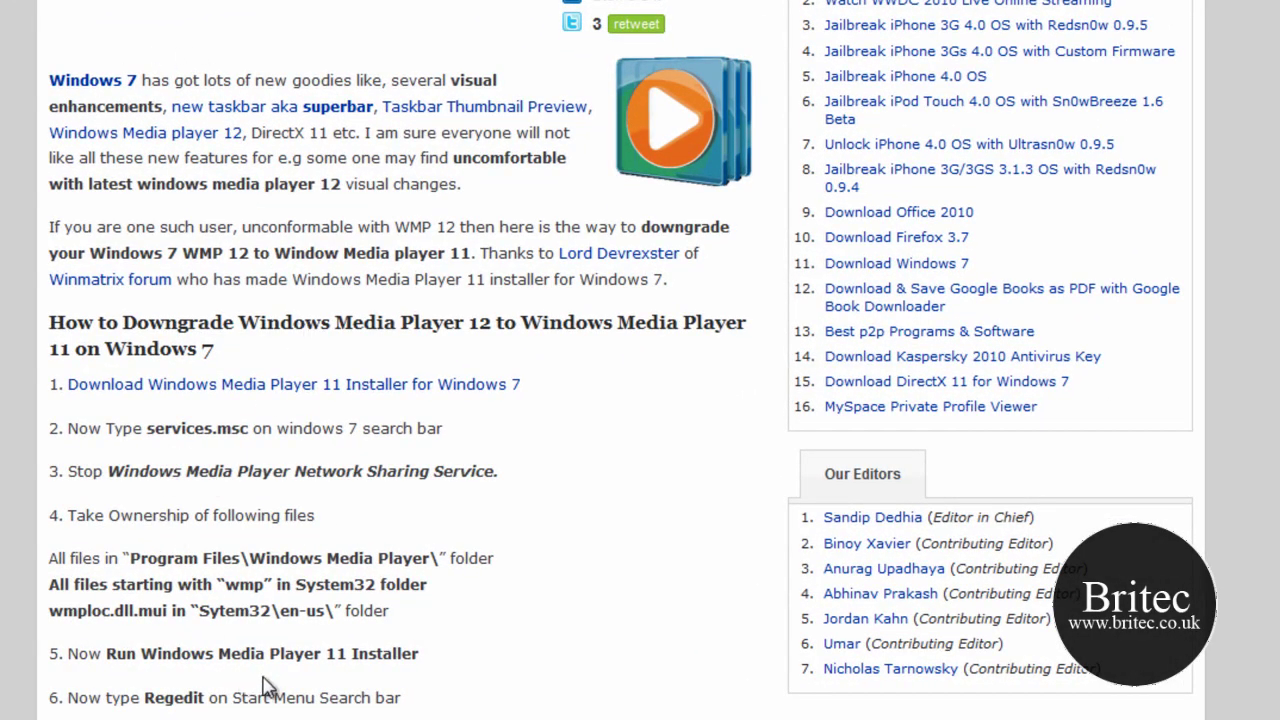
{"action": "scroll", "coordinate": [605, 570], "scroll_direction": "down", "scroll_amount": 3}
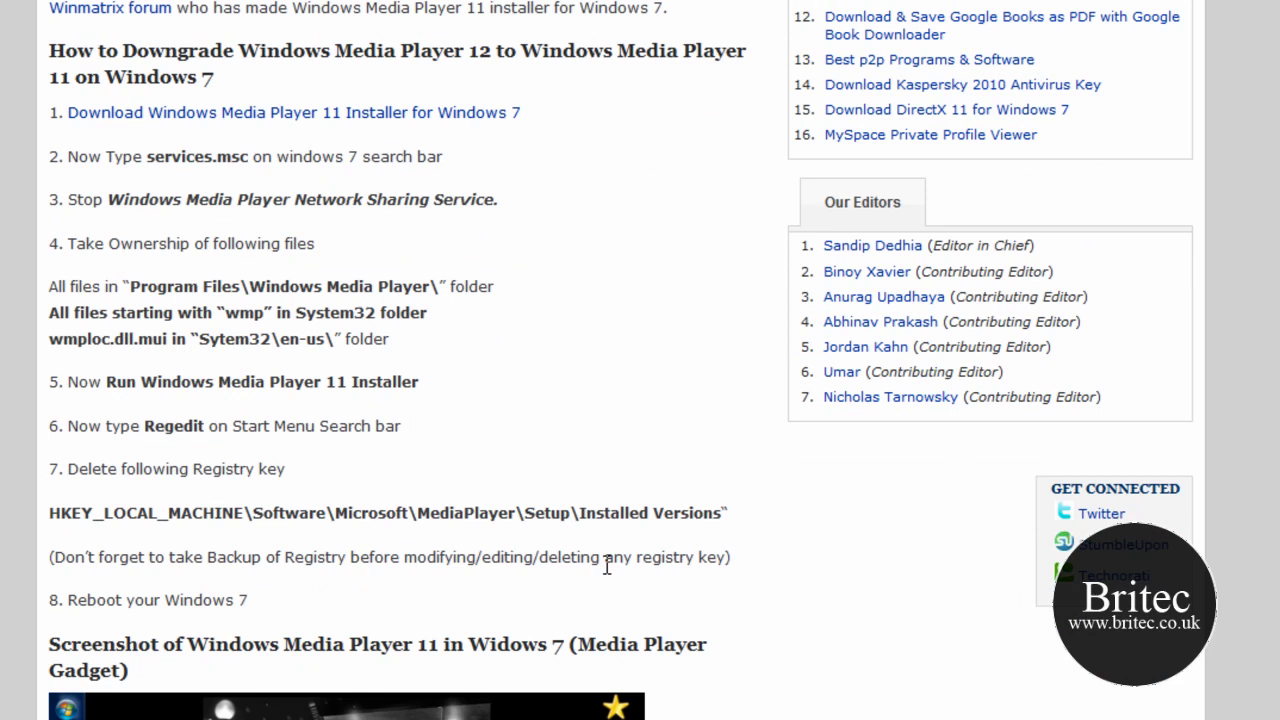
{"action": "left_click", "coordinate": [333, 118]}
{"action": "left_click_drag", "start_coordinate": [729, 514], "coordinate": [46, 514]}
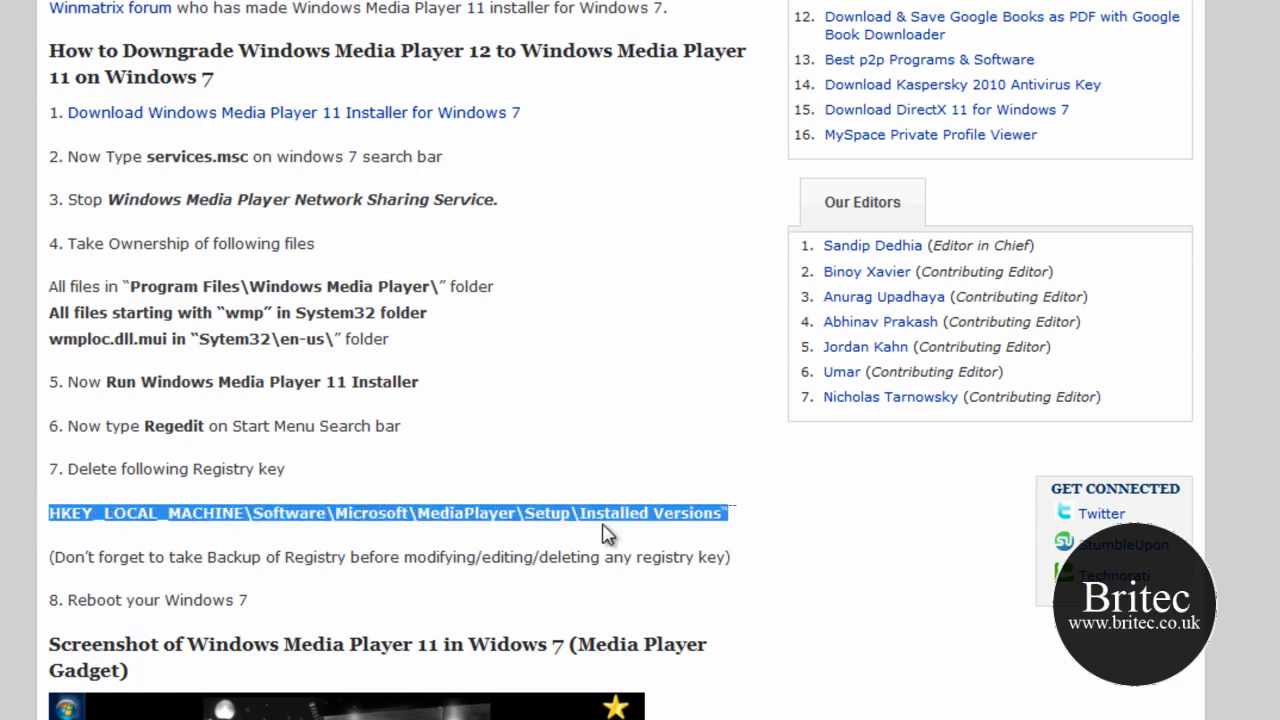
{"action": "scroll", "coordinate": [770, 470], "scroll_direction": "down", "scroll_amount": 3}
{"action": "scroll", "coordinate": [774, 420], "scroll_direction": "up", "scroll_amount": 10}
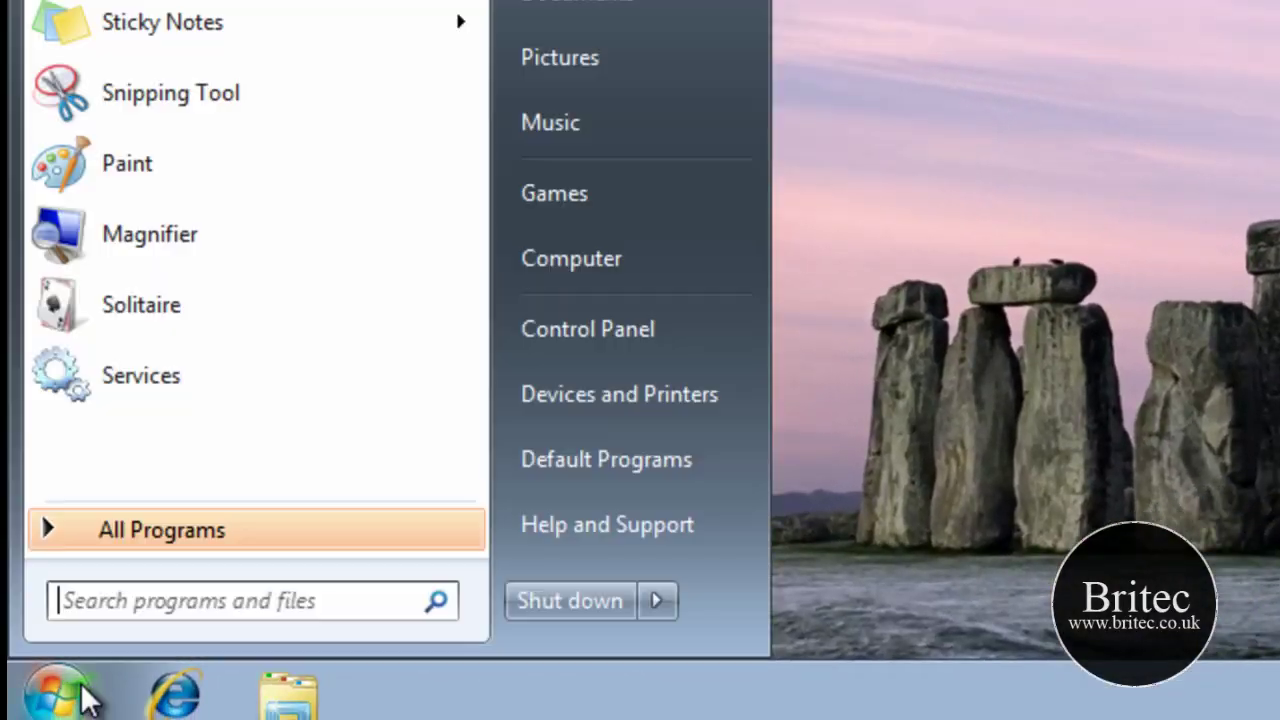
- Open the Windows Features settings through Programs and Features in Control Panel
{"action": "left_click", "coordinate": [628, 352]}
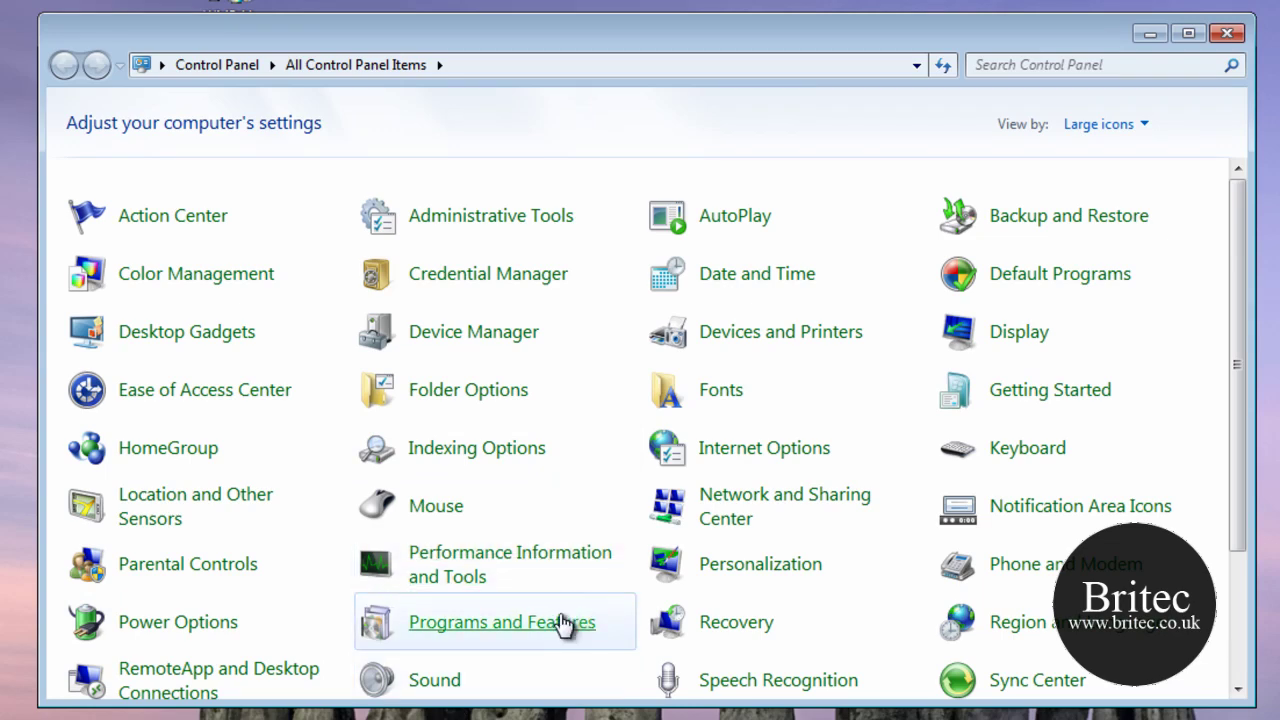
{"action": "left_click", "coordinate": [518, 636]}
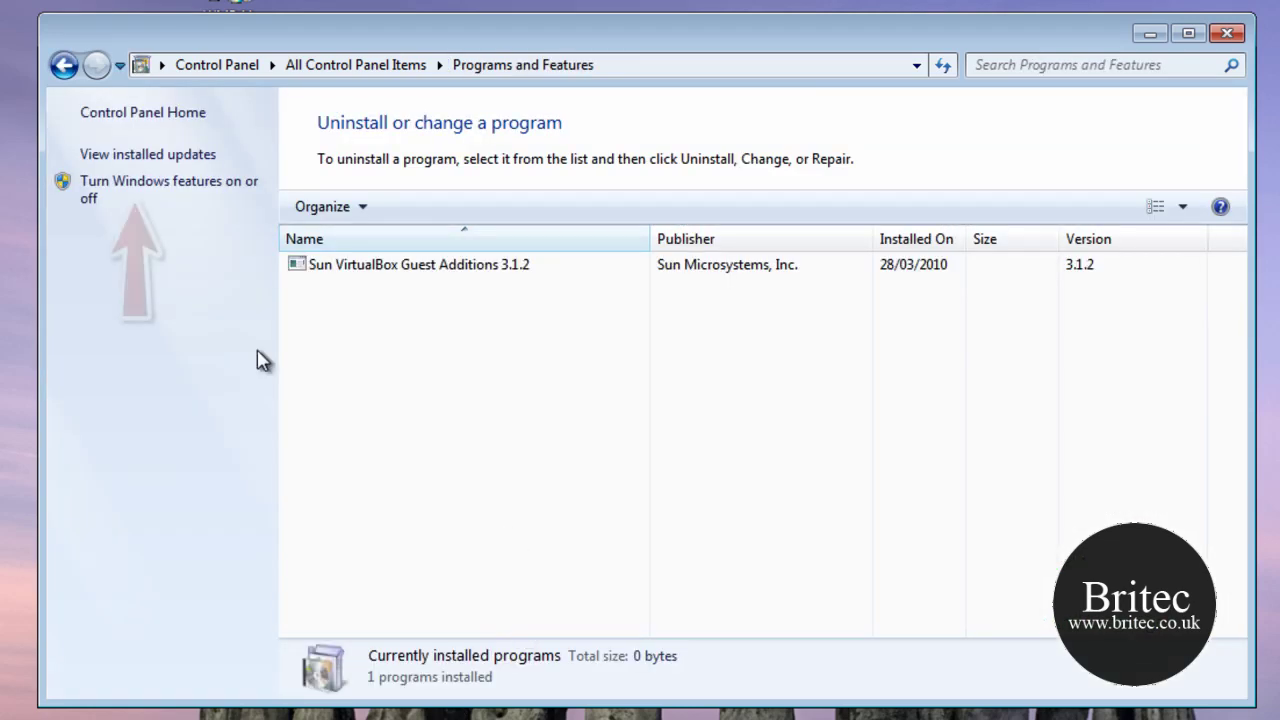
{"action": "left_click", "coordinate": [172, 184]}
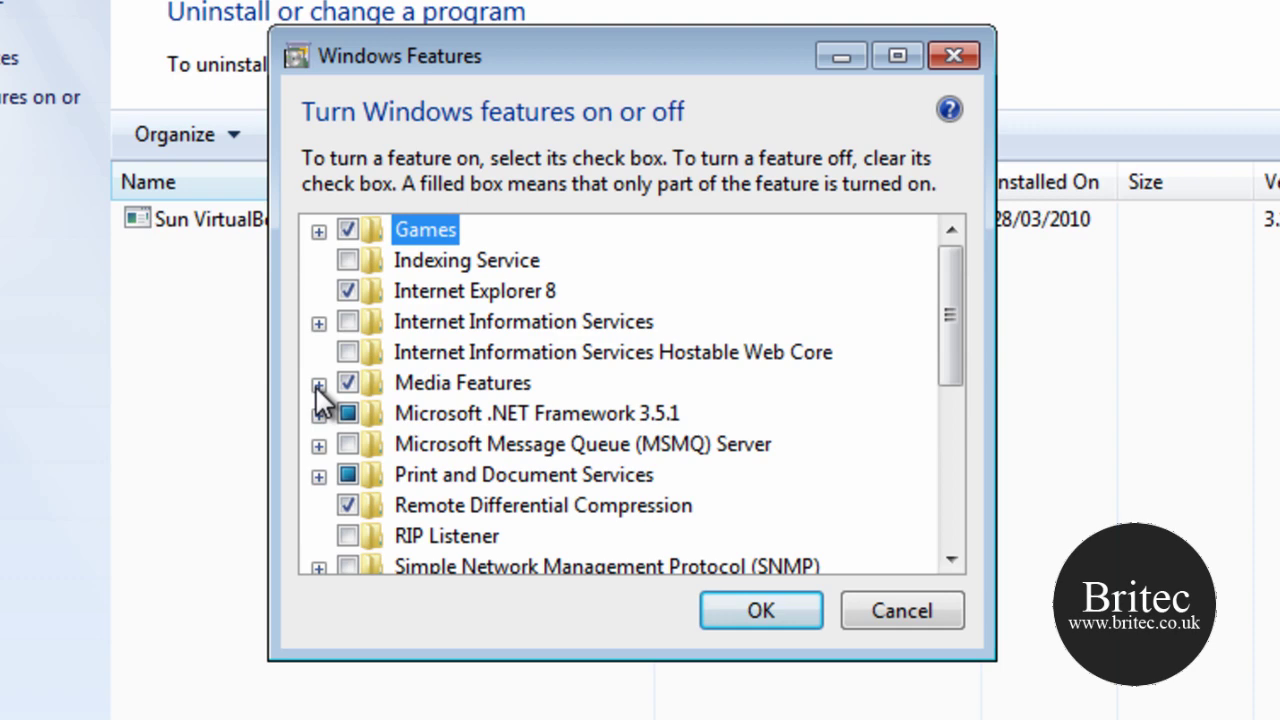
- Turn off Windows Media Player and its dependent Windows Media Center under Media Features, and restart the computer to apply it
{"action": "left_click", "coordinate": [382, 379]}
{"action": "left_click", "coordinate": [379, 474]}
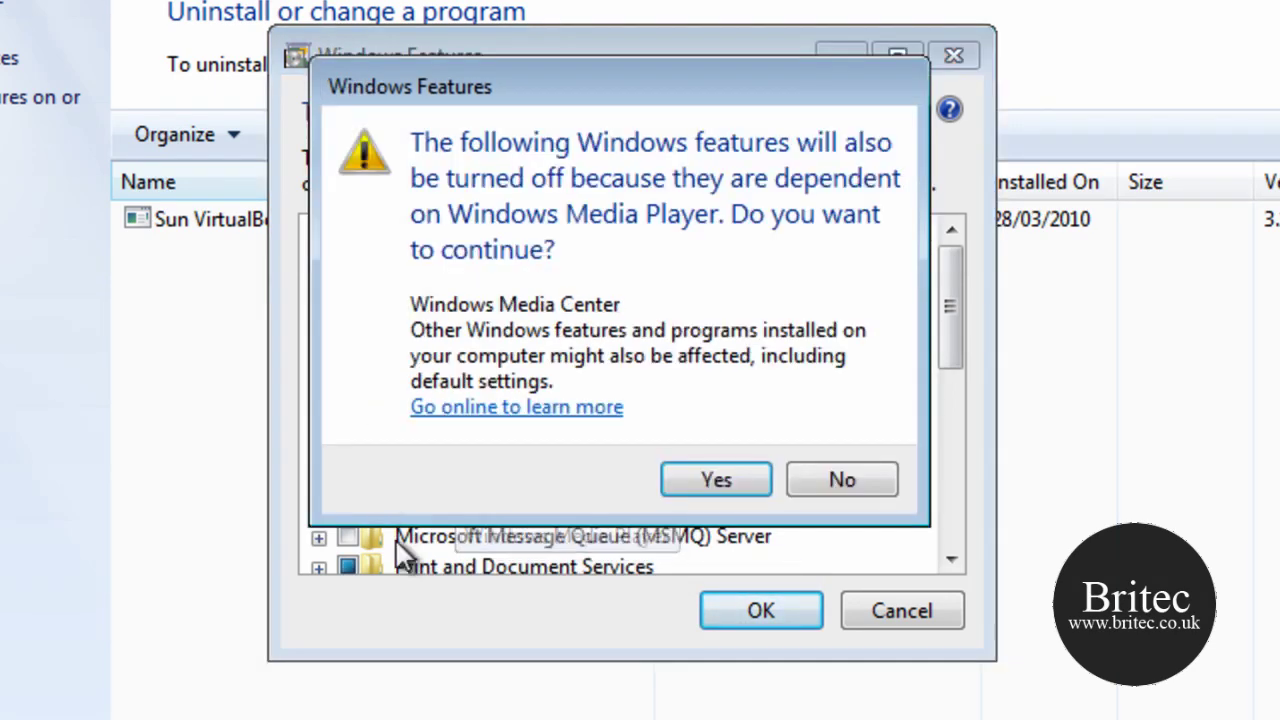
{"action": "left_click", "coordinate": [718, 482]}
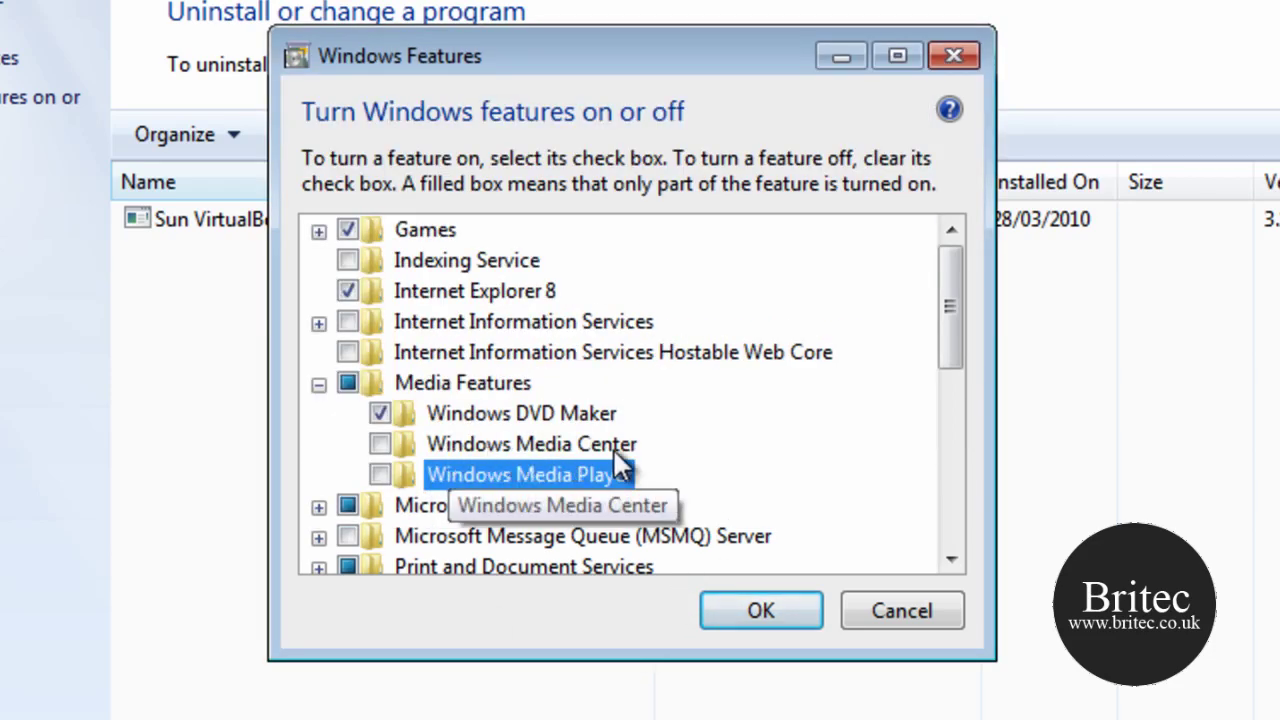
{"action": "left_click", "coordinate": [744, 615]}
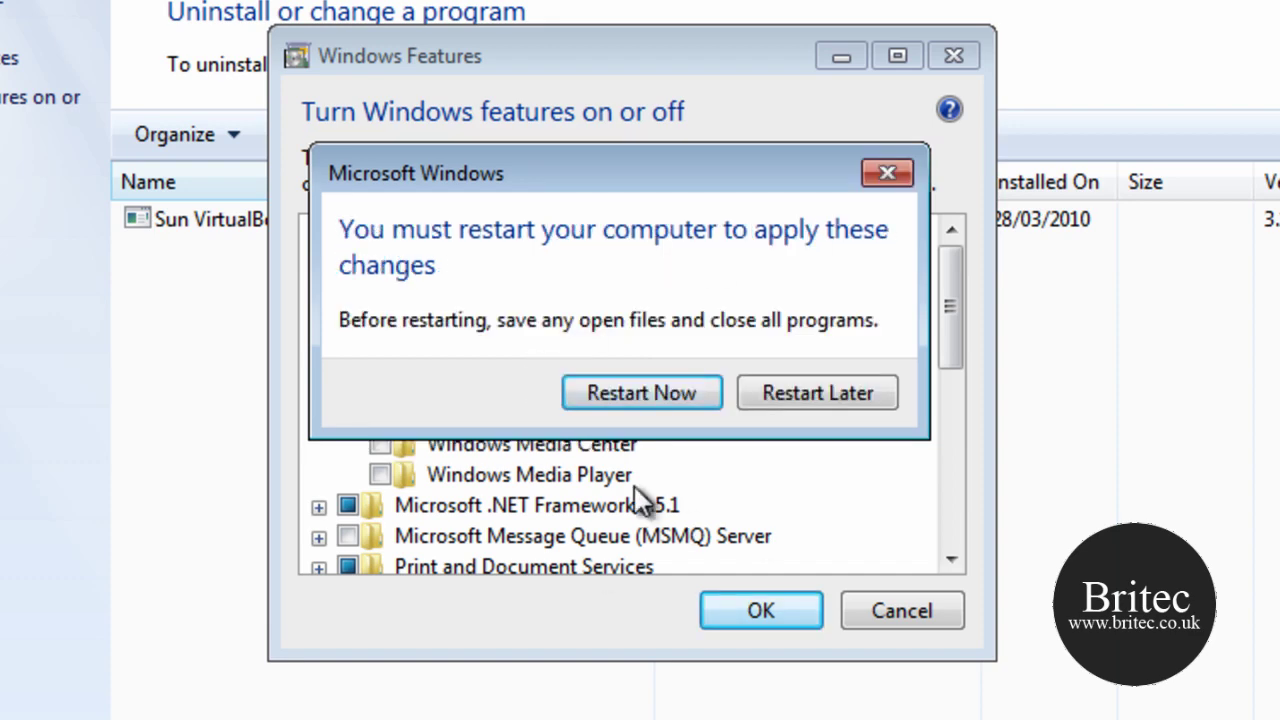
{"action": "left_click", "coordinate": [640, 395]}
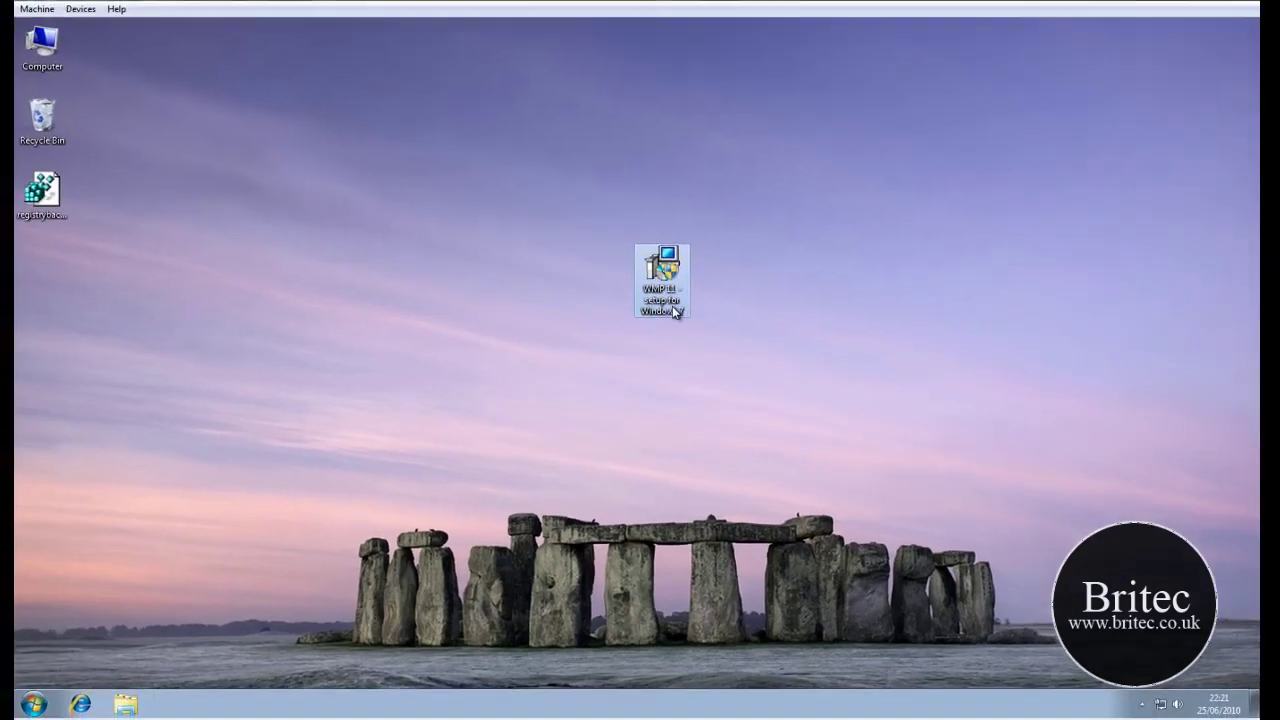
- Launch the WMP 11 setup for Windows 7 from the desktop and allow it to make changes to the computer
{"action": "mouse_move", "coordinate": [670, 288]}
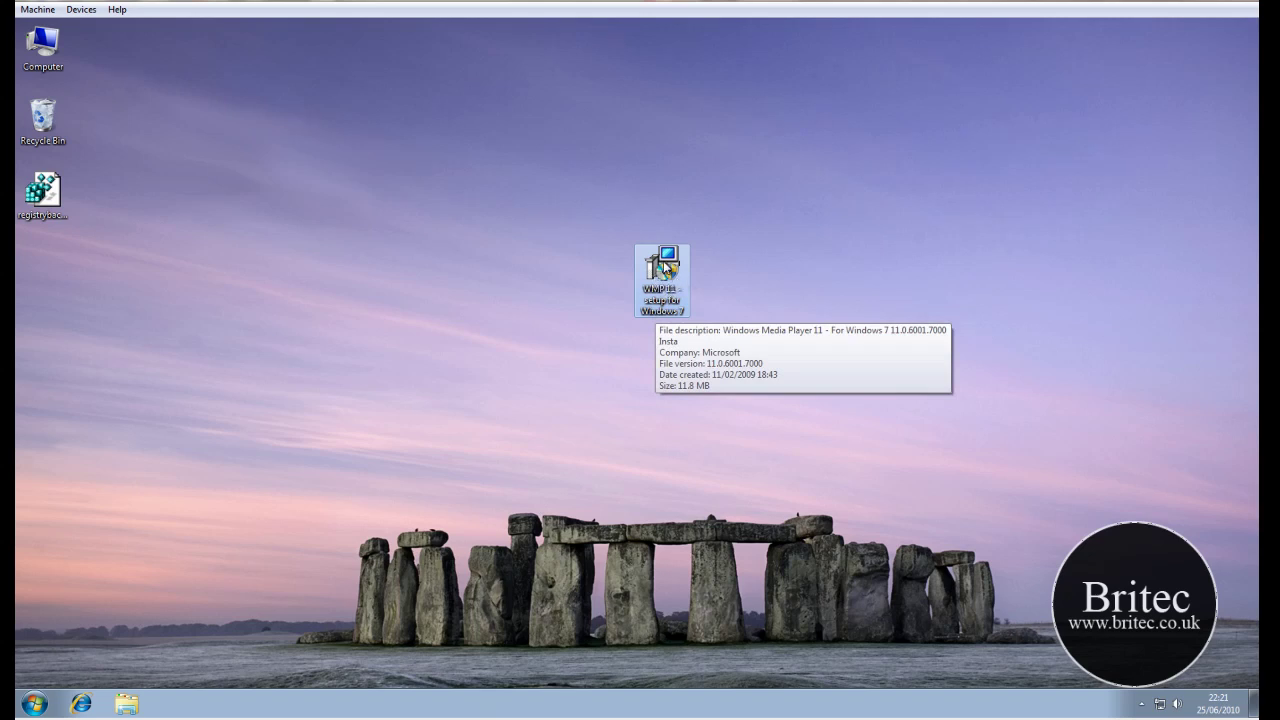
{"action": "double_click", "coordinate": [665, 268]}
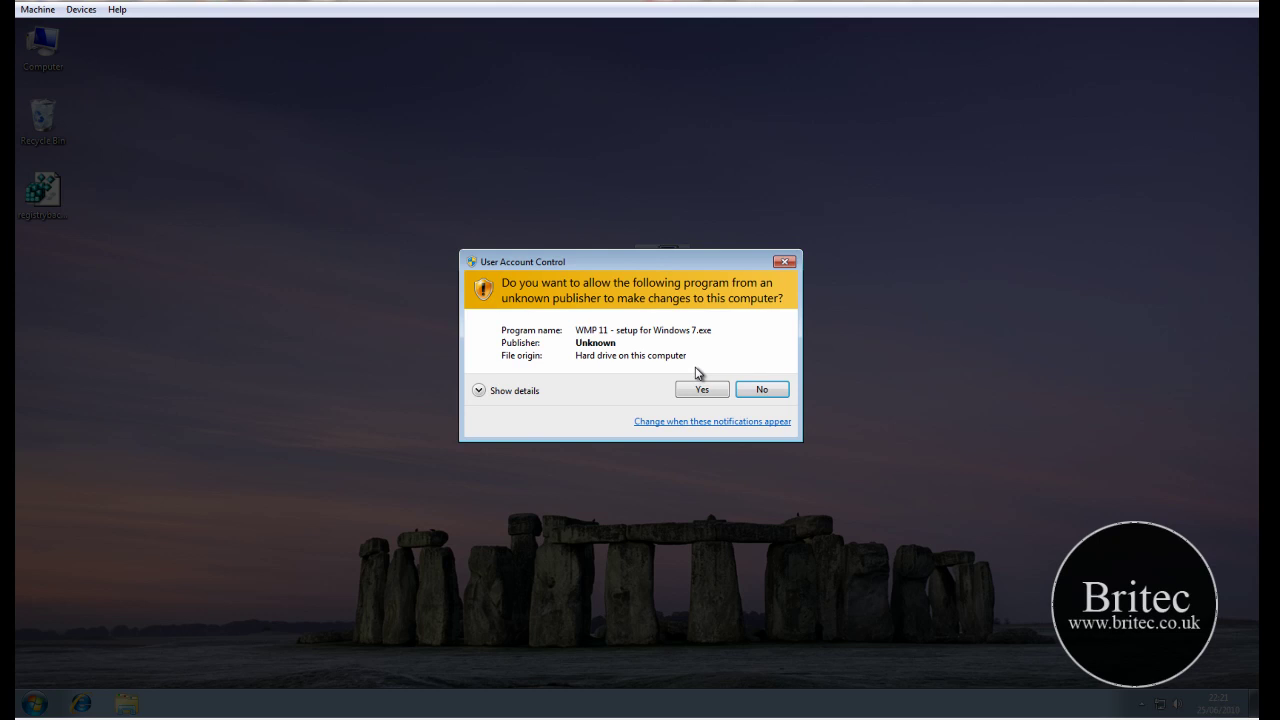
{"action": "left_click", "coordinate": [700, 390]}
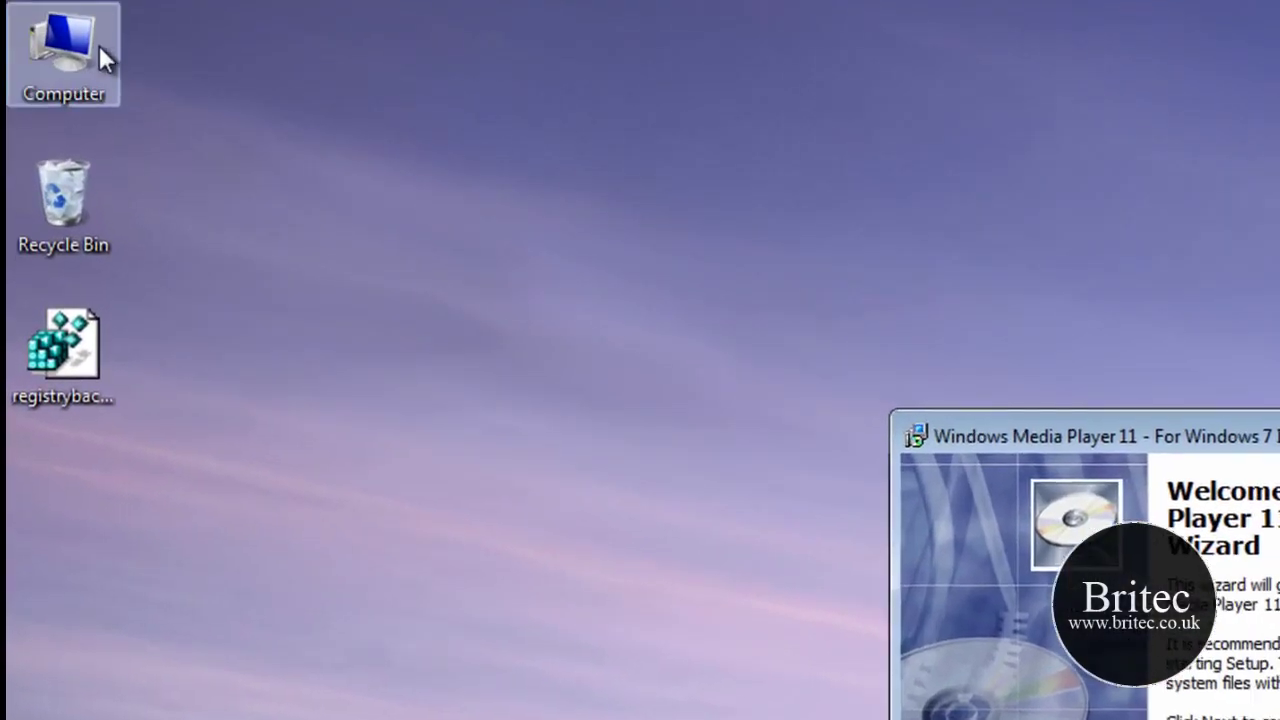
- Browse to Program Files on Local Disk (C:) and locate the Windows Media Player folder
{"action": "double_click", "coordinate": [99, 45]}
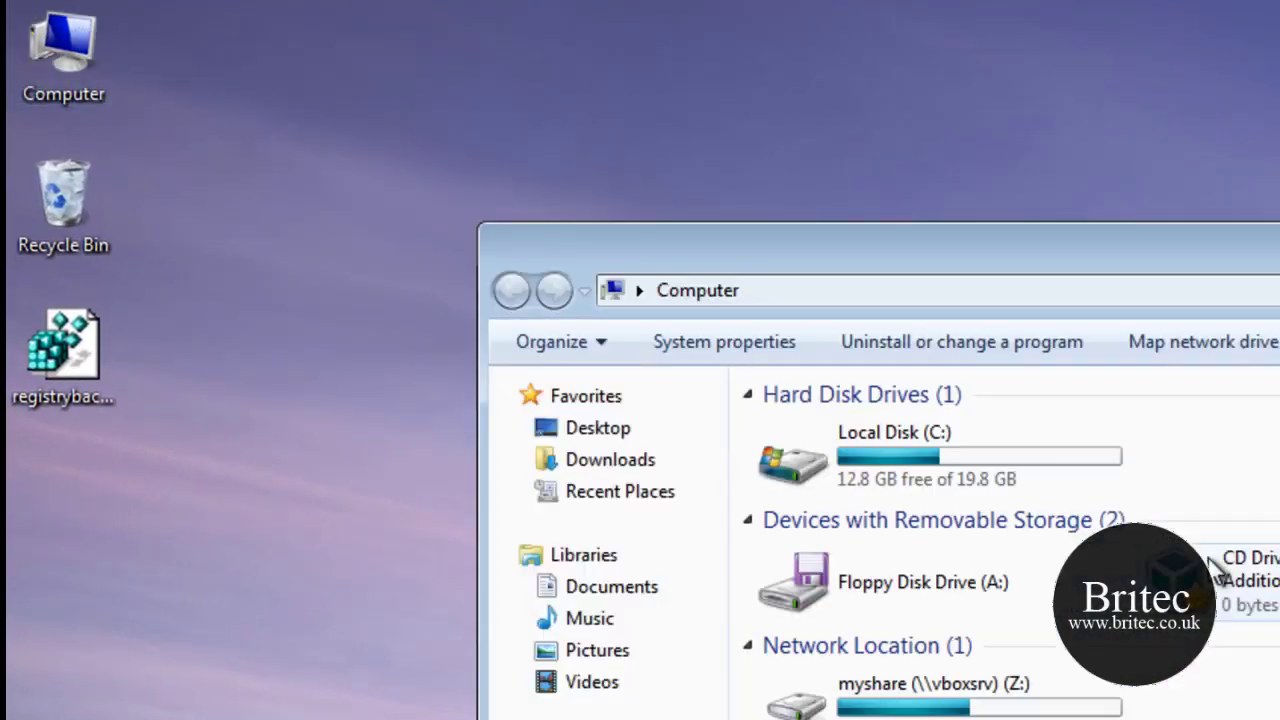
{"action": "double_click", "coordinate": [887, 464]}
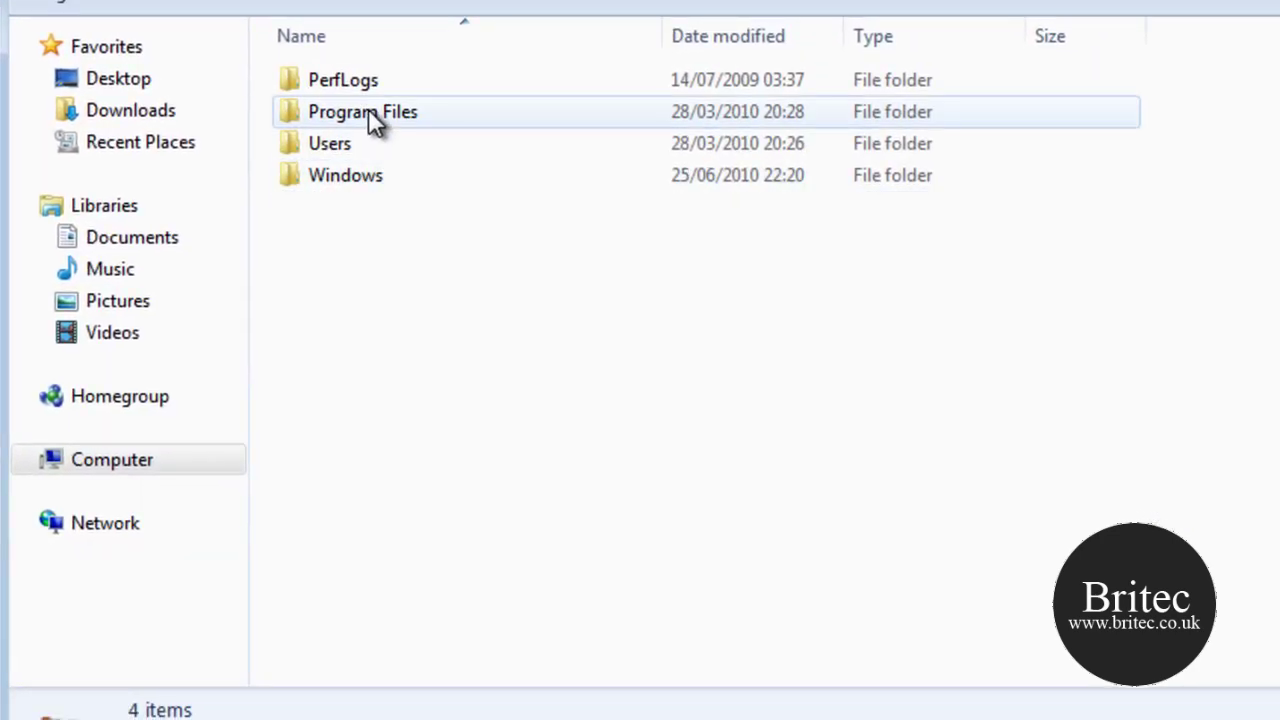
{"action": "left_click", "coordinate": [847, 460]}
{"action": "double_click", "coordinate": [369, 110]}
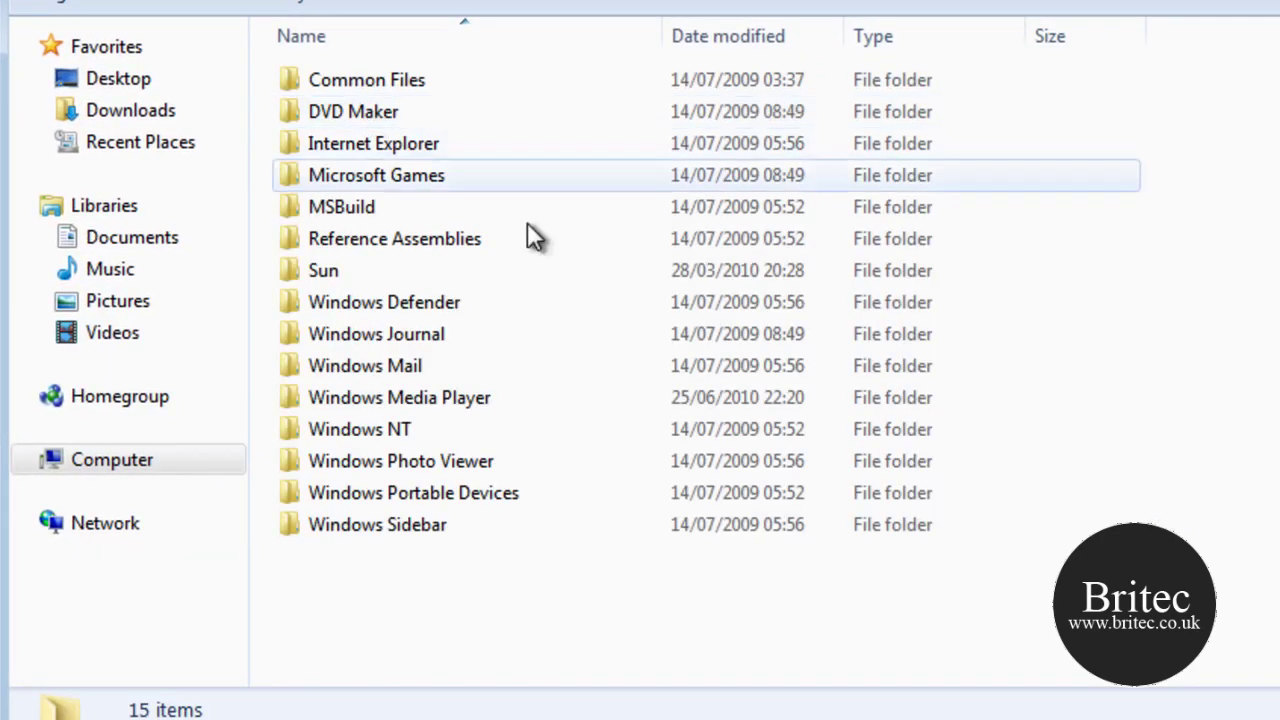
{"action": "left_click", "coordinate": [392, 400]}
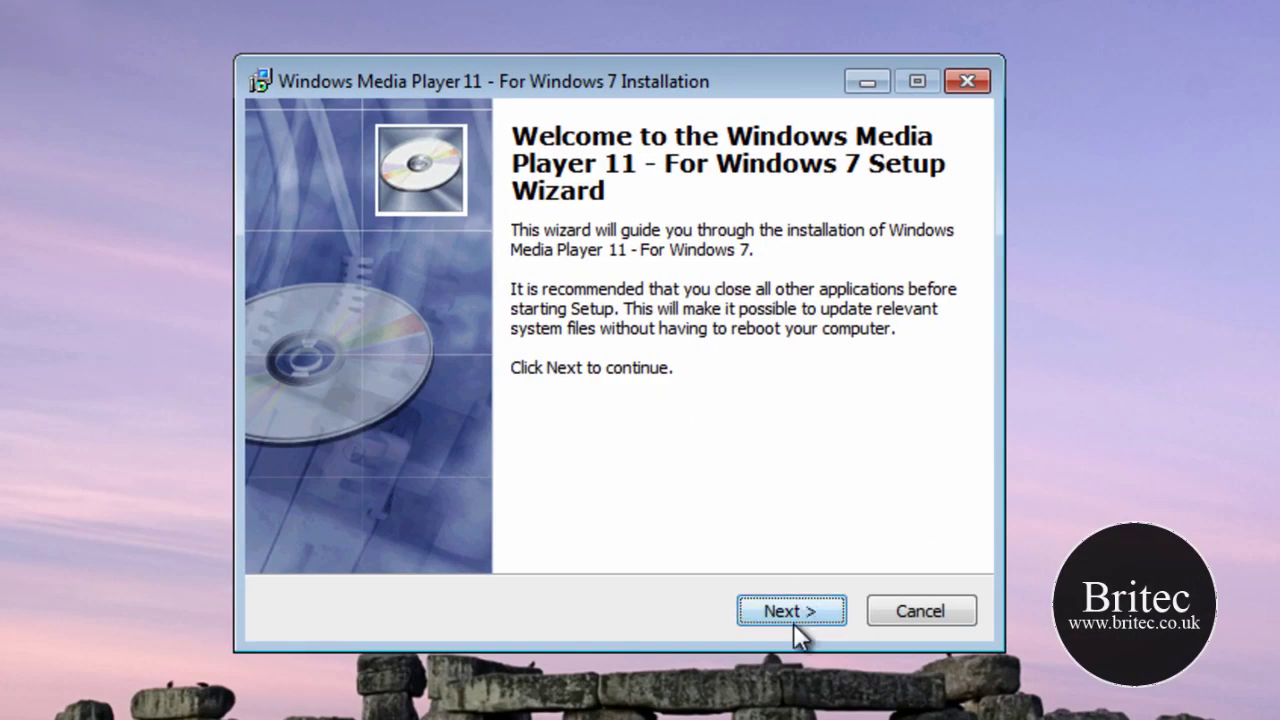
- Install Windows Media Player 11 to C:\Program Files\Windows Media Player, acknowledging the wmp.dll and wmpband.dll registration messages
{"action": "left_click", "coordinate": [793, 614]}
{"action": "left_click", "coordinate": [787, 612]}
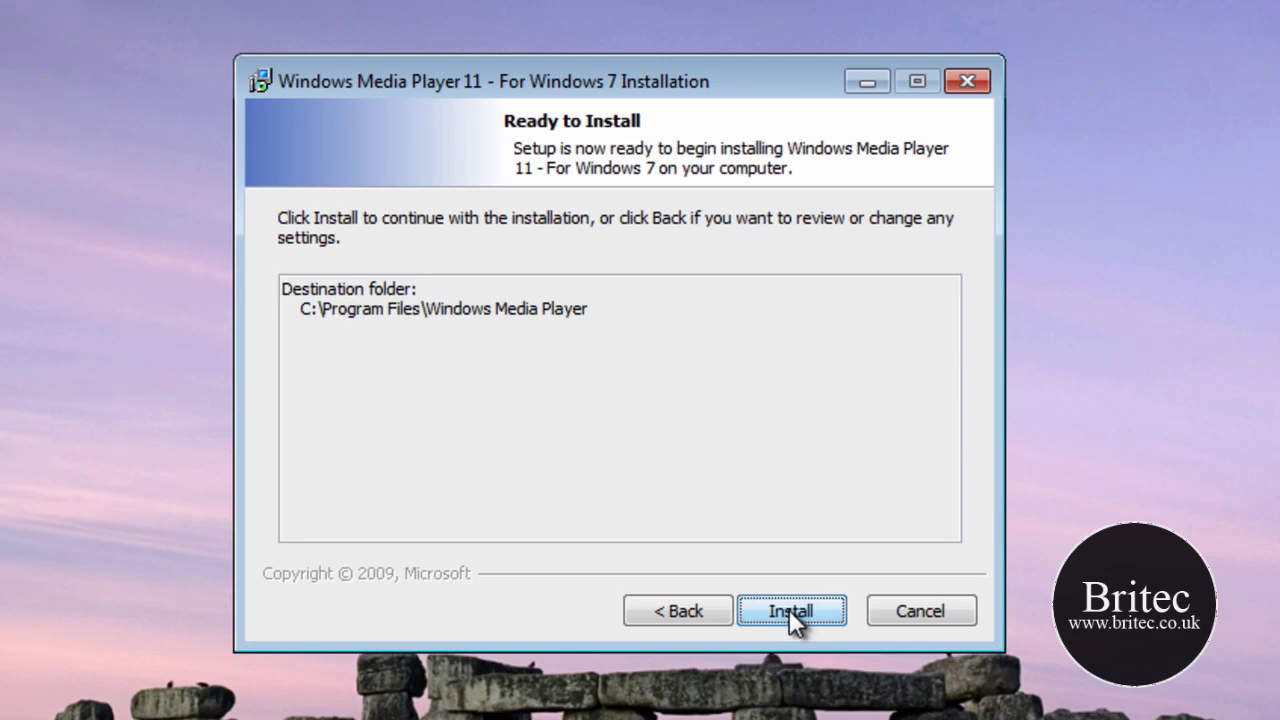
{"action": "left_click", "coordinate": [789, 609]}
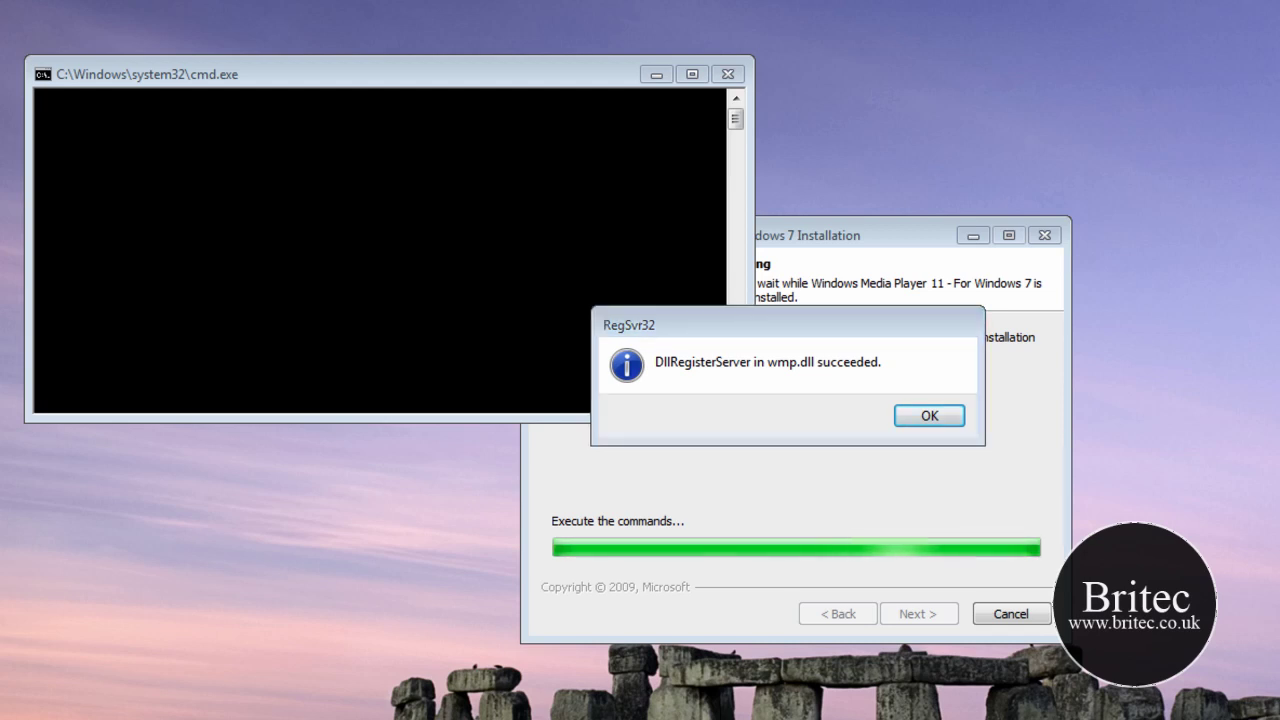
{"action": "left_click", "coordinate": [912, 428]}
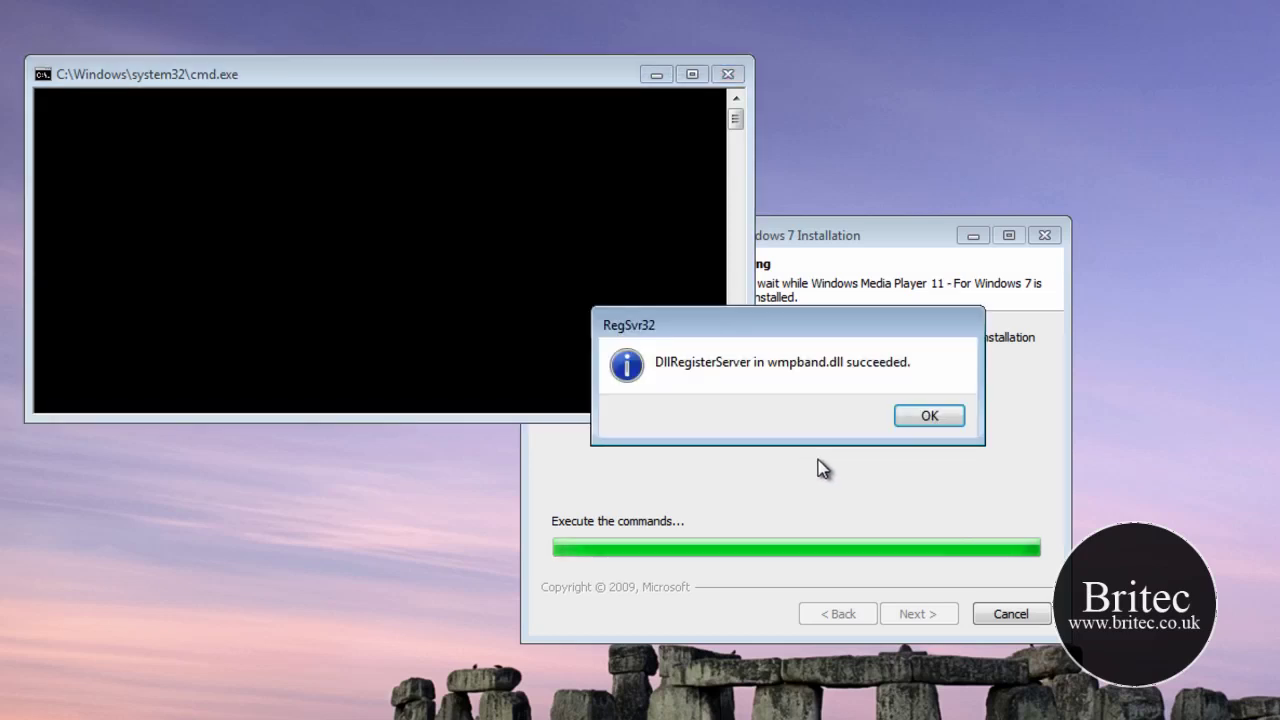
{"action": "left_click", "coordinate": [929, 418]}
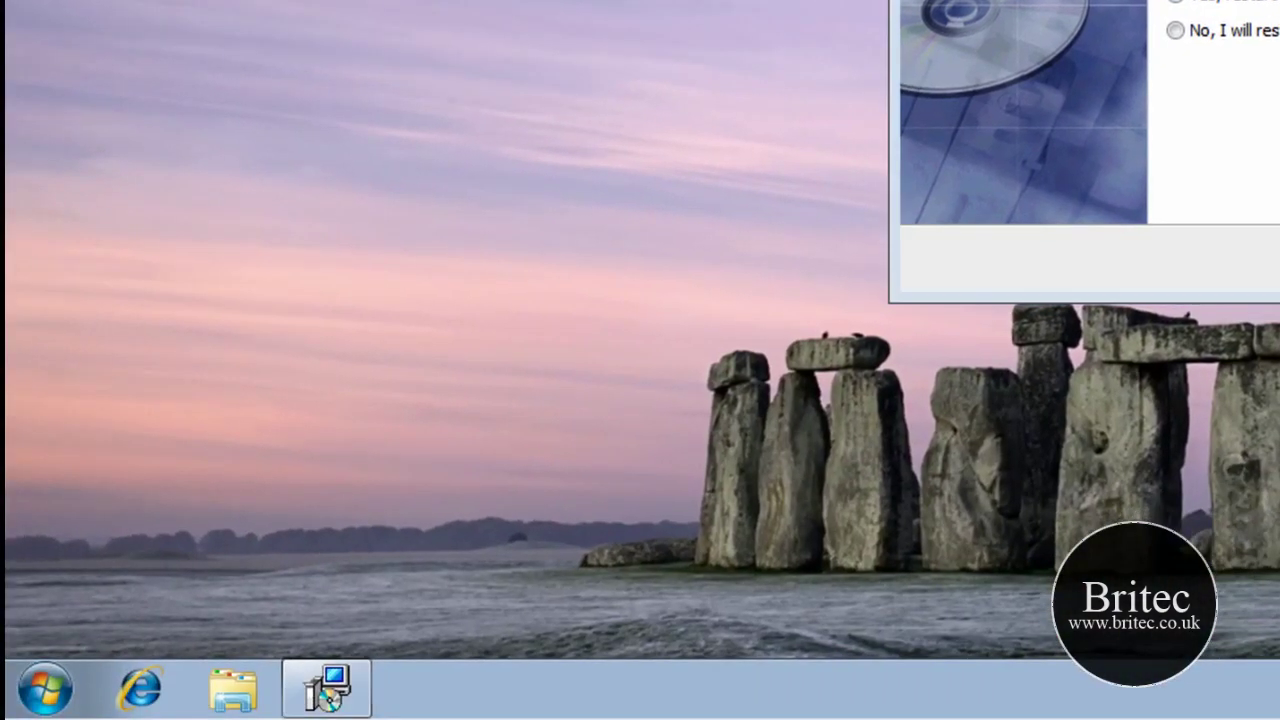
- Search for regedit, open Registry Editor and allow it to make changes to the computer
{"action": "left_click", "coordinate": [44, 688]}
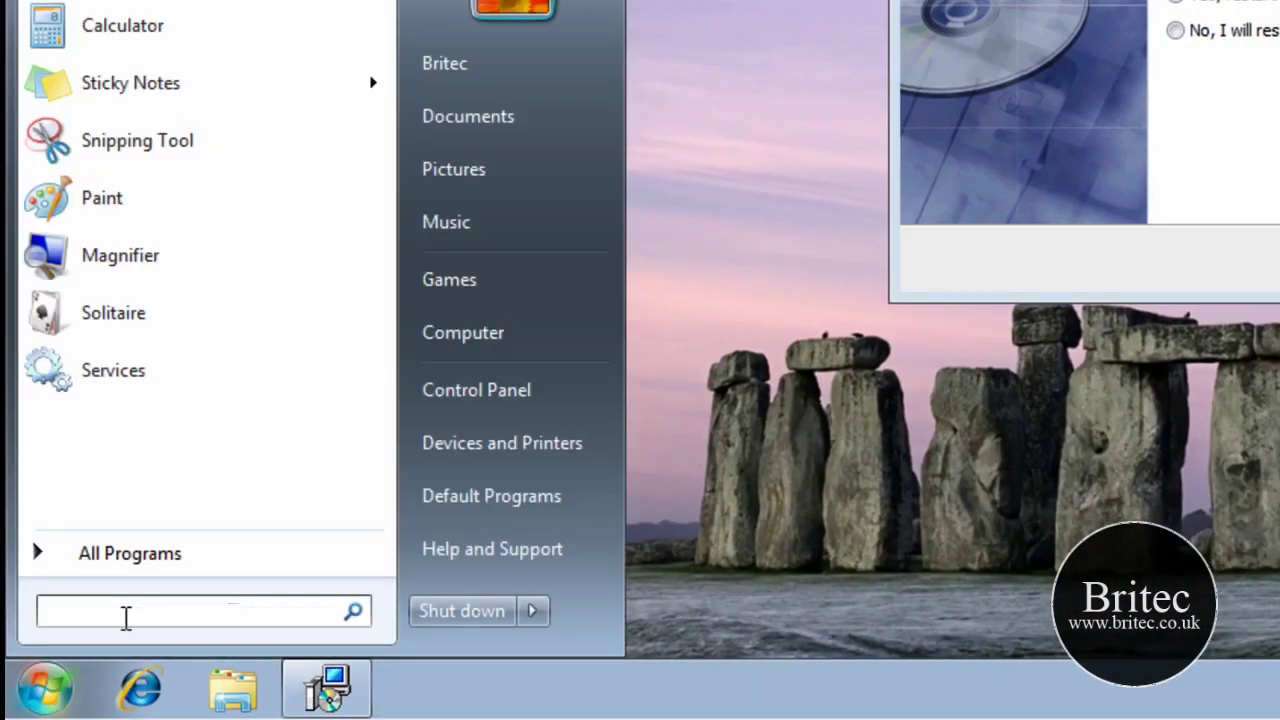
{"action": "type", "text": "re"}
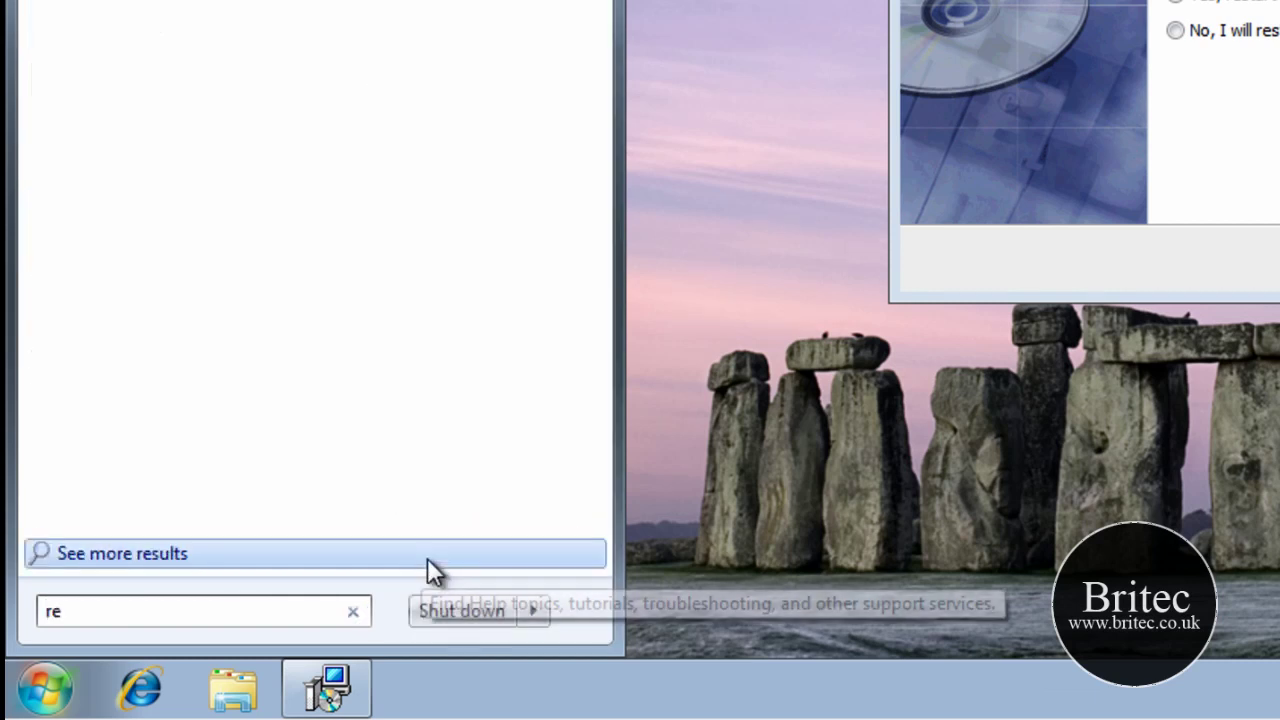
{"action": "type", "text": "gedit"}
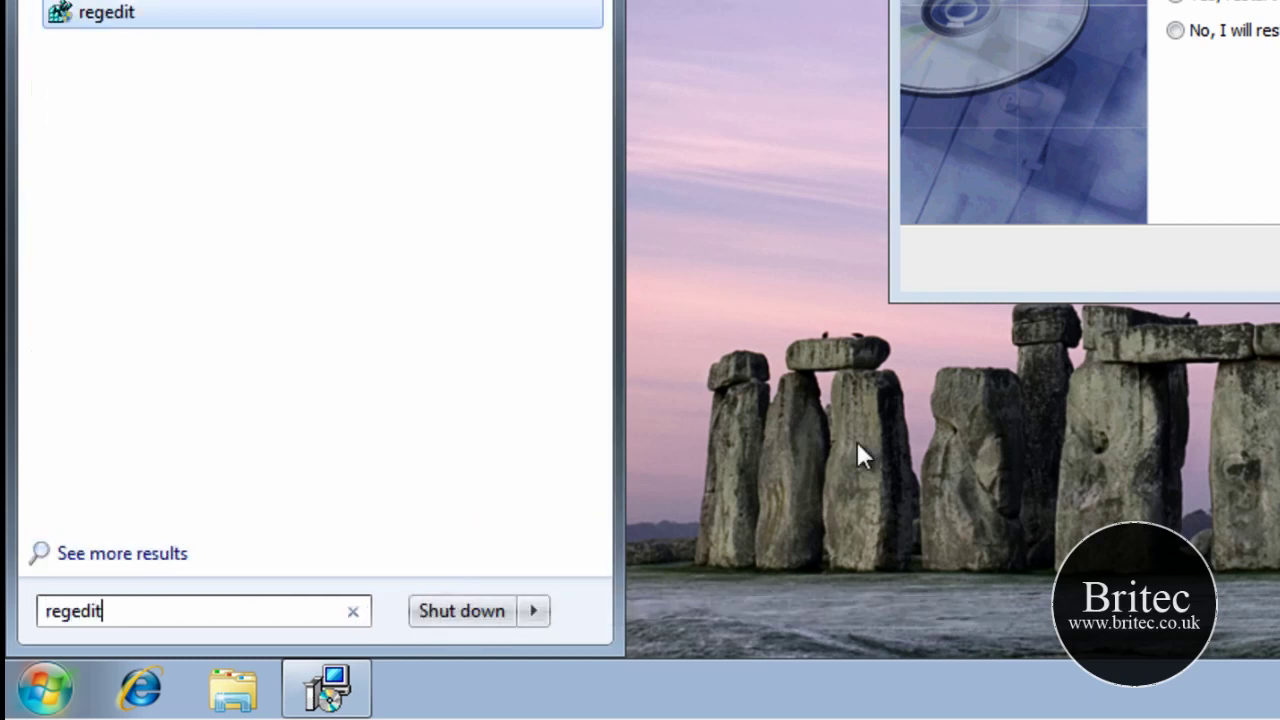
{"action": "left_click", "coordinate": [92, 14]}
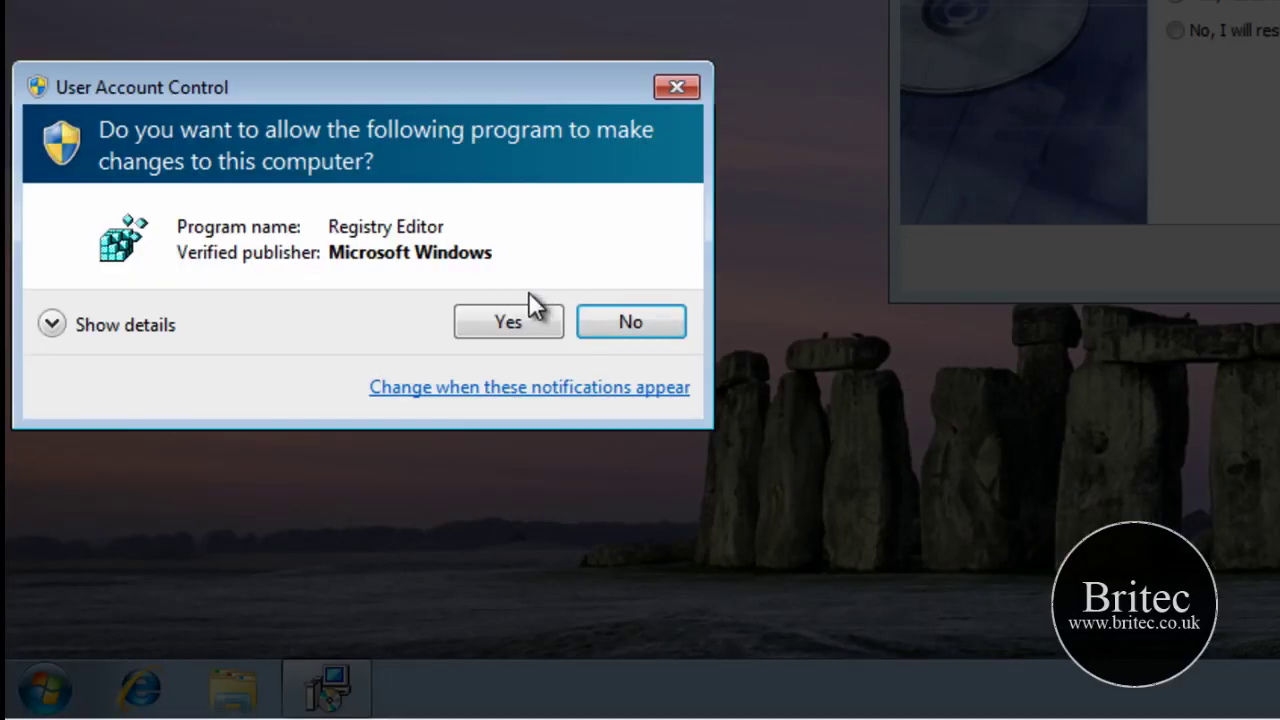
{"action": "left_click", "coordinate": [512, 324]}
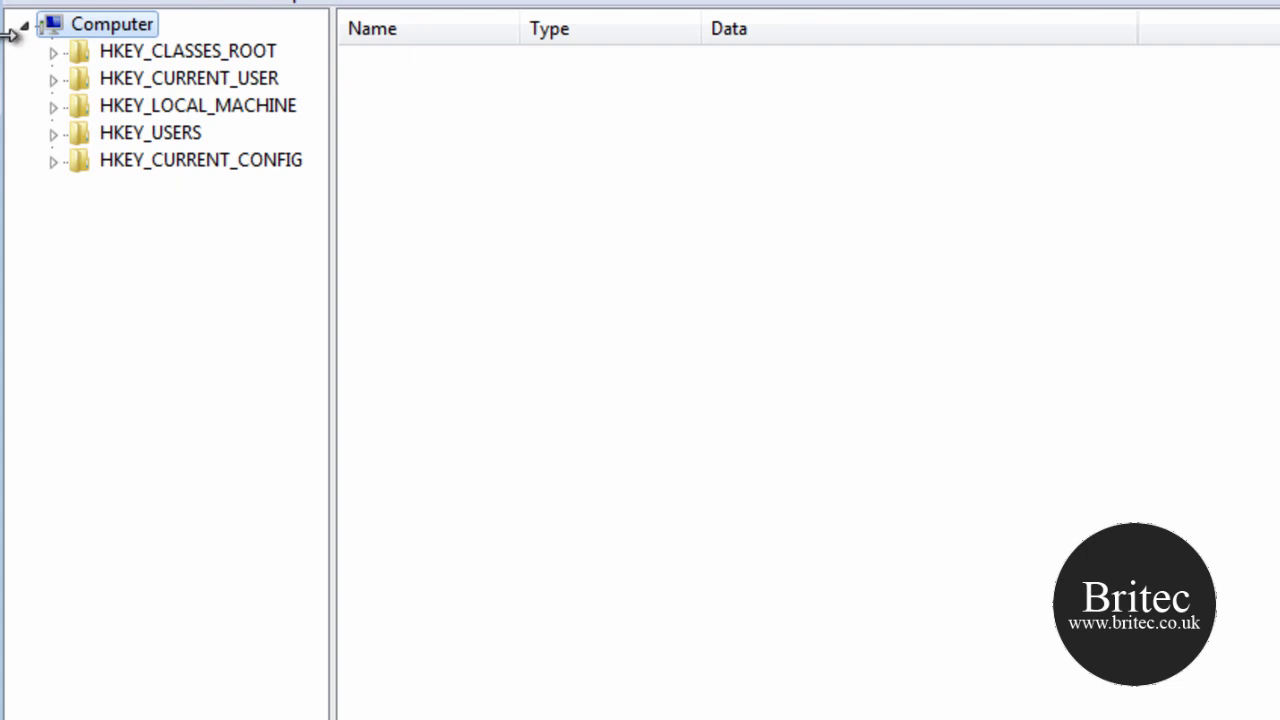
- Navigate to HKEY_LOCAL_MACHINE\SOFTWARE\Microsoft\MediaPlayer\Setup and select the Installed Versions key, widening the key tree pane
{"action": "left_click", "coordinate": [53, 107]}
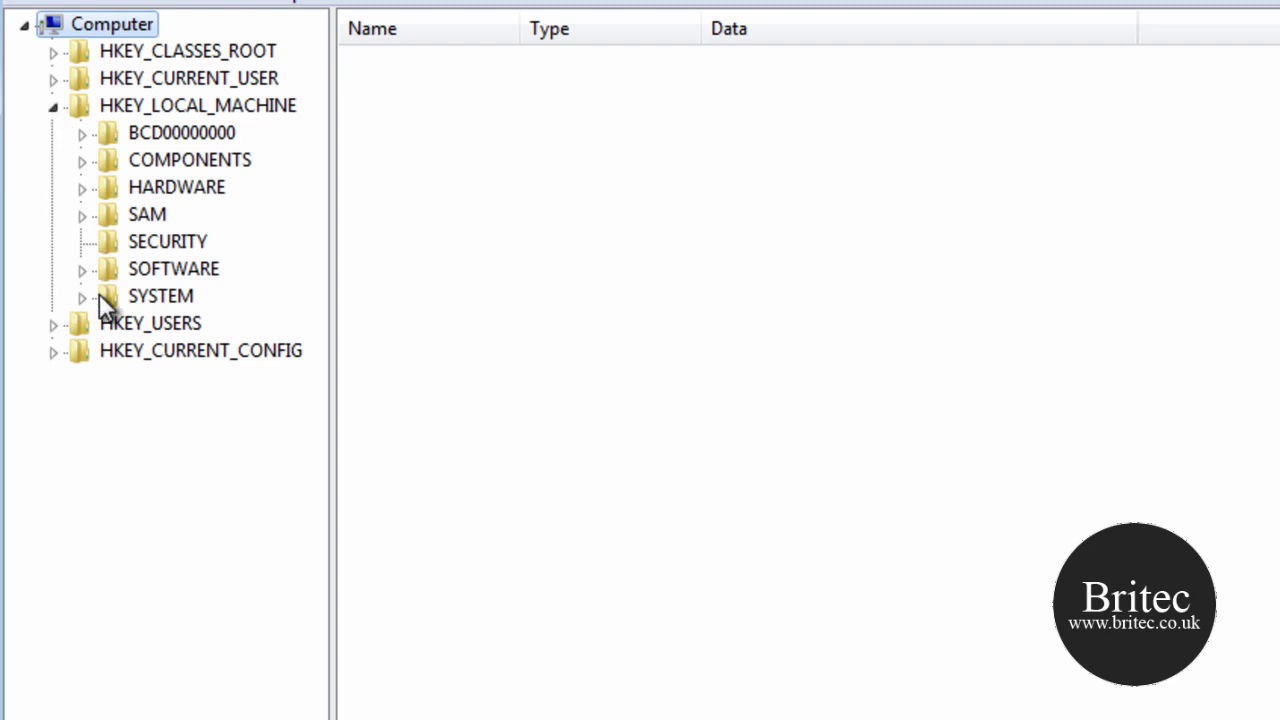
{"action": "left_click", "coordinate": [81, 271]}
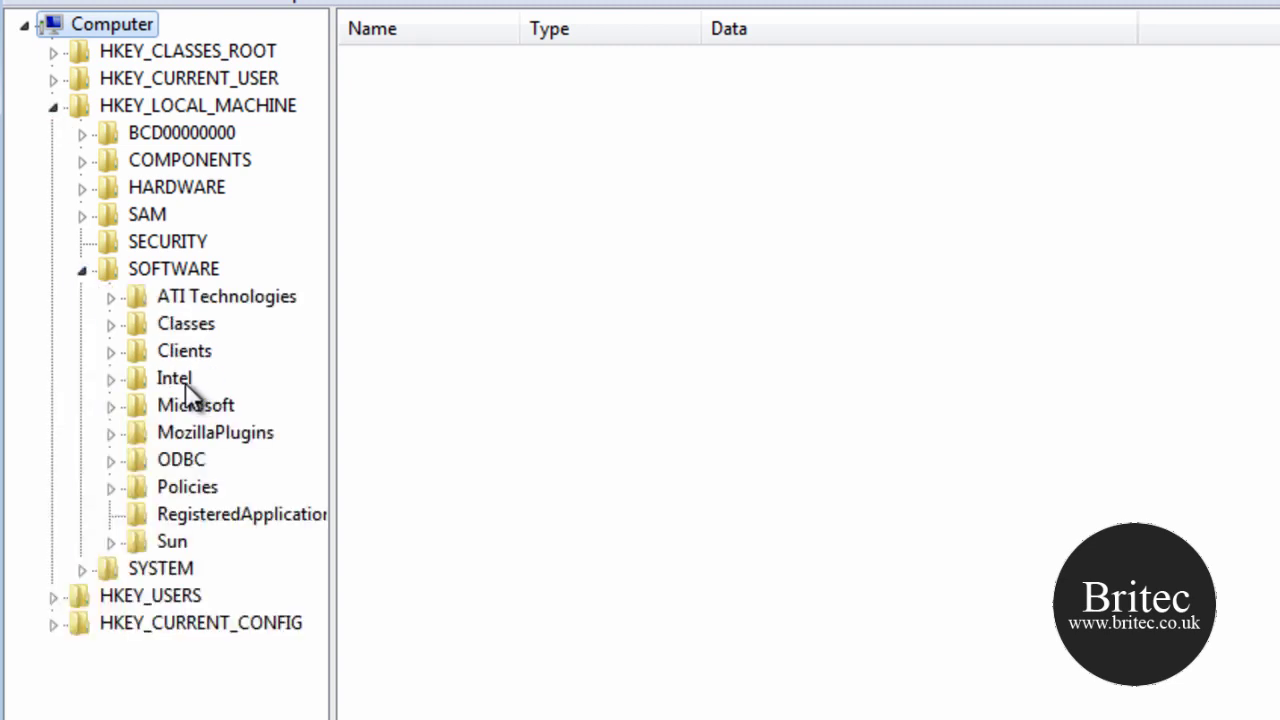
{"action": "left_click", "coordinate": [115, 408]}
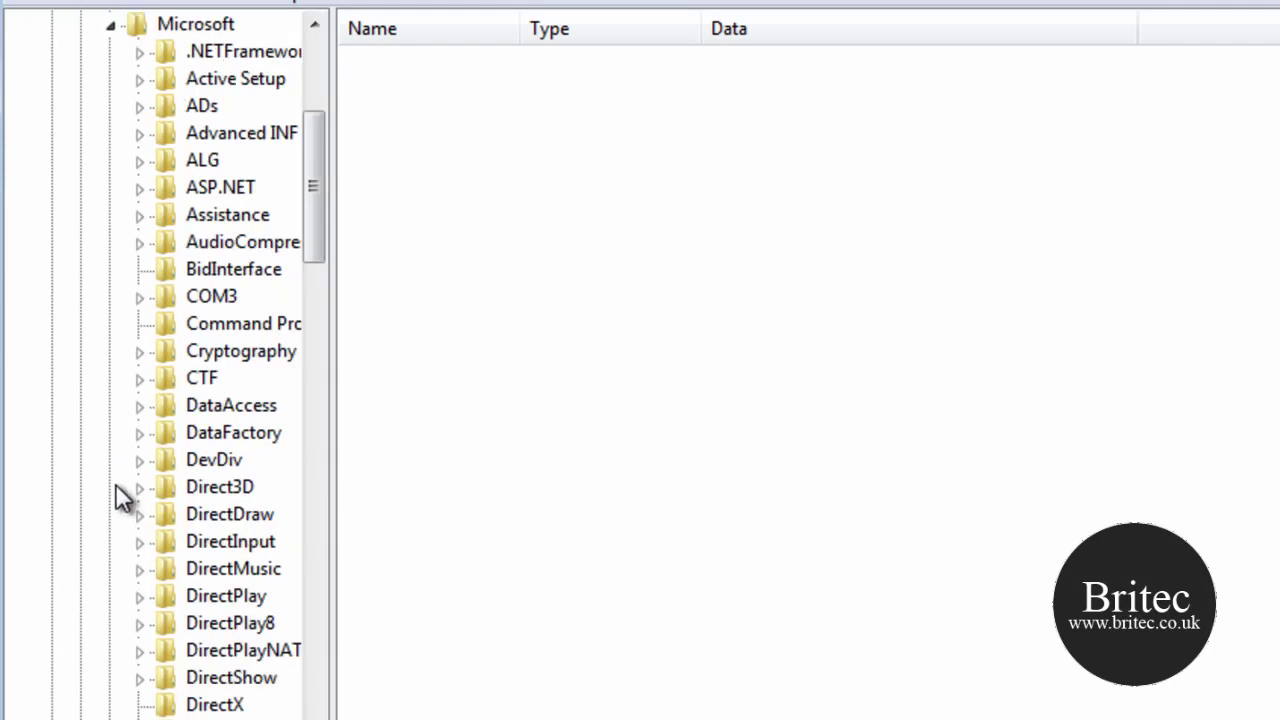
{"action": "left_click_drag", "start_coordinate": [320, 238], "coordinate": [316, 470]}
{"action": "left_click_drag", "start_coordinate": [329, 614], "coordinate": [474, 641]}
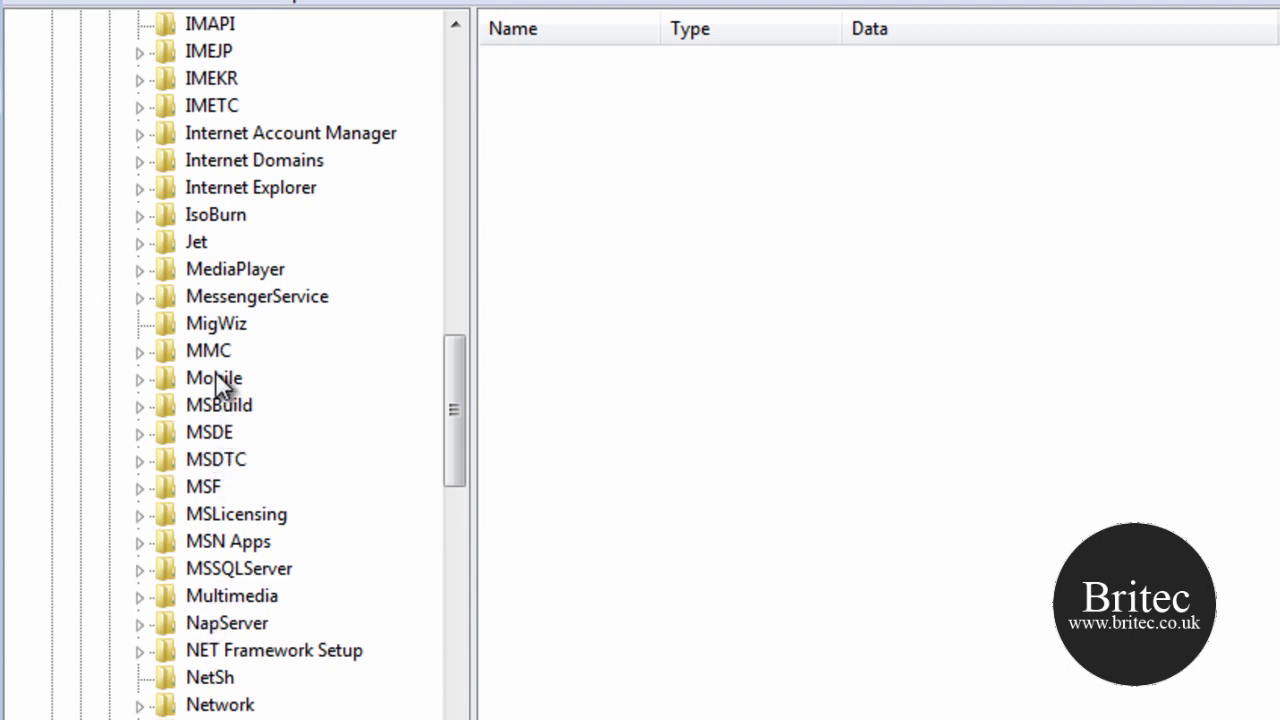
{"action": "left_click", "coordinate": [140, 269]}
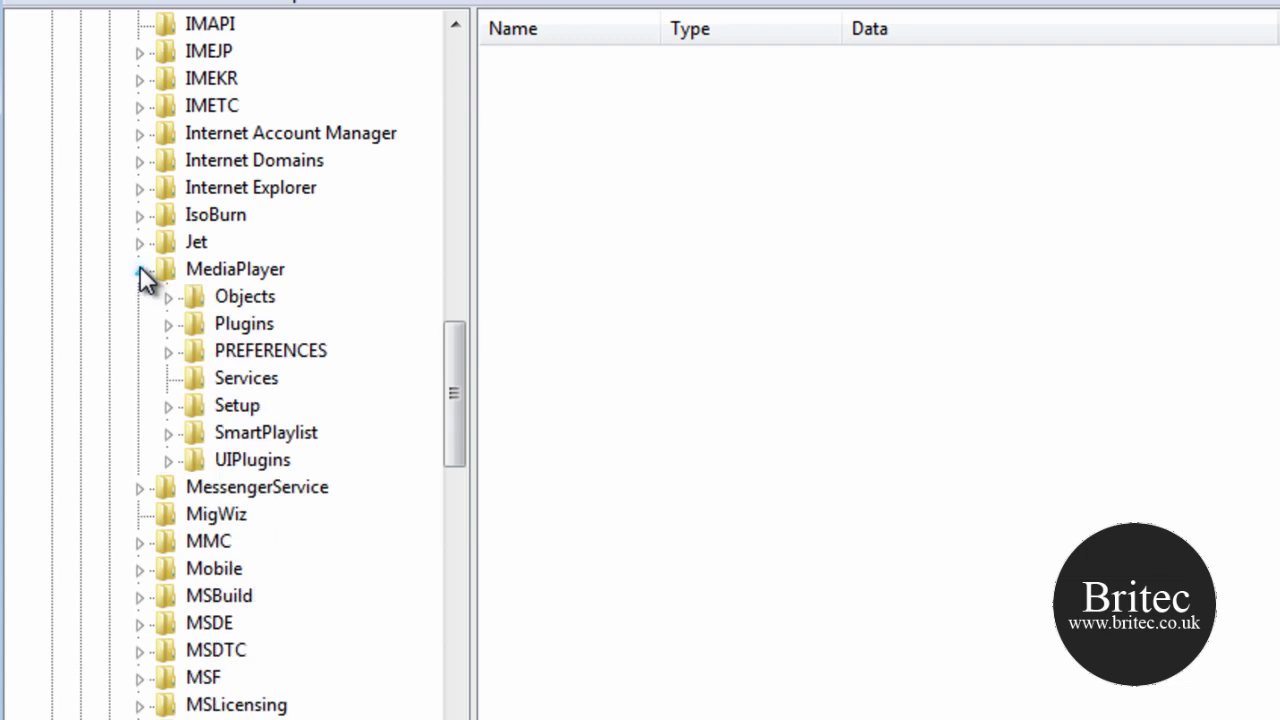
{"action": "left_click", "coordinate": [166, 406]}
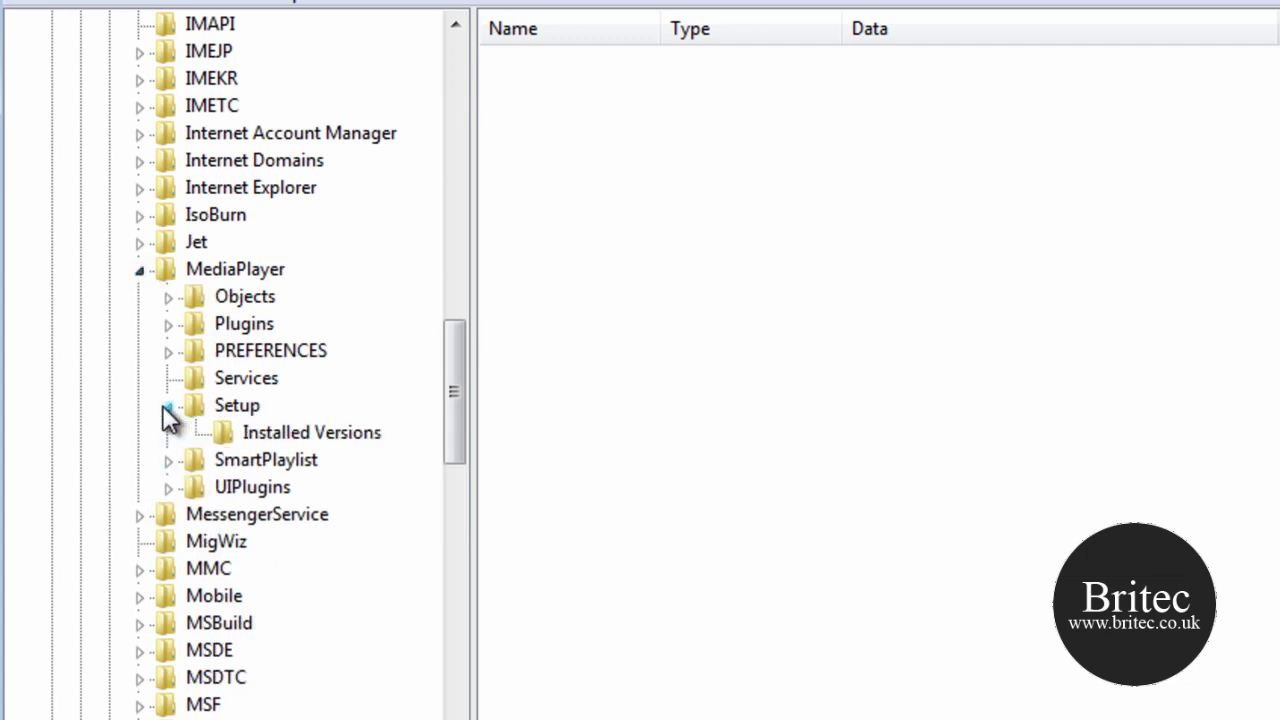
{"action": "left_click", "coordinate": [273, 433]}
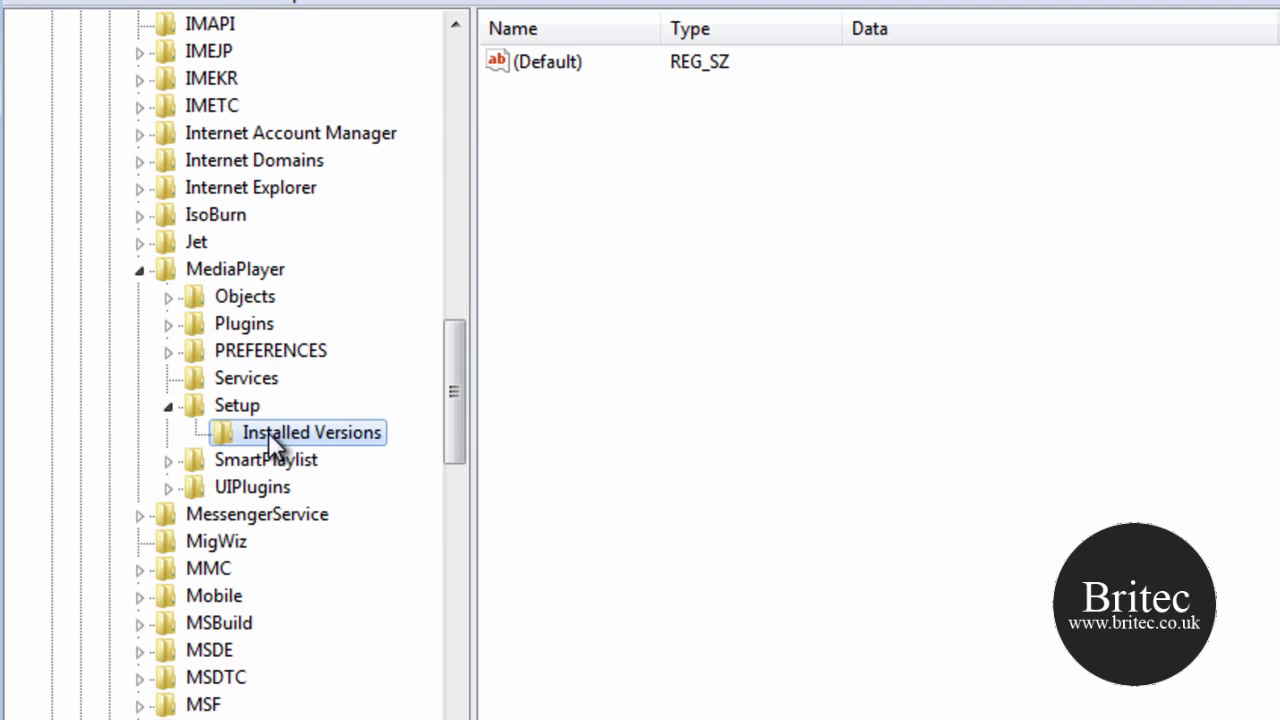
{"action": "left_click", "coordinate": [532, 61]}
{"action": "double_click", "coordinate": [550, 59]}
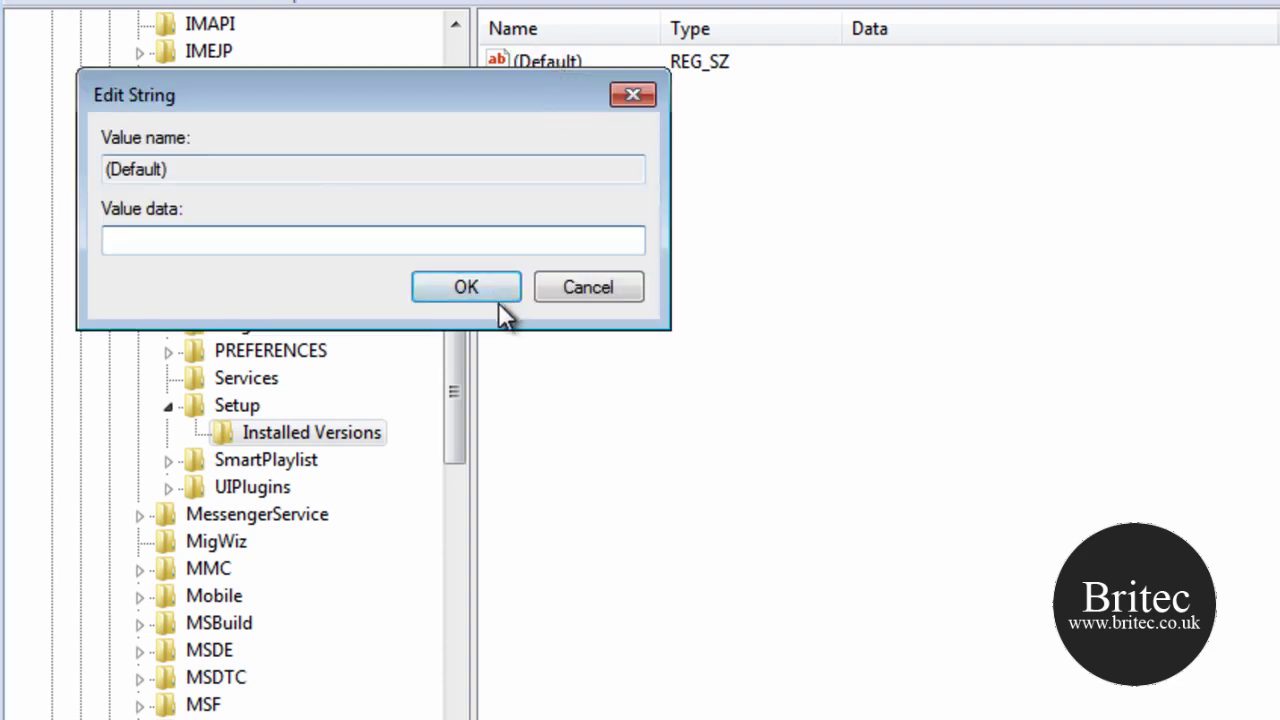
{"action": "left_click", "coordinate": [603, 290]}
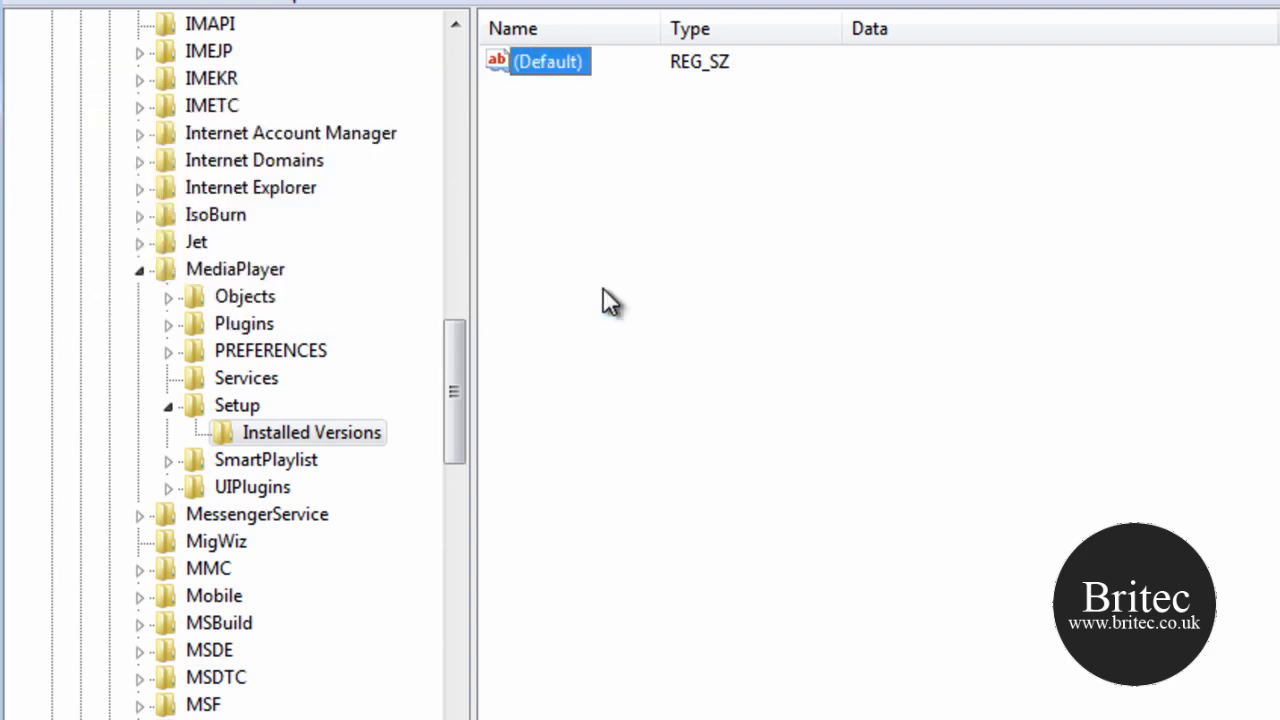
- Permanently delete the Installed Versions key and finish the Windows Media Player 11 setup with an immediate computer restart
{"action": "right_click", "coordinate": [334, 434]}
{"action": "left_click", "coordinate": [450, 566]}
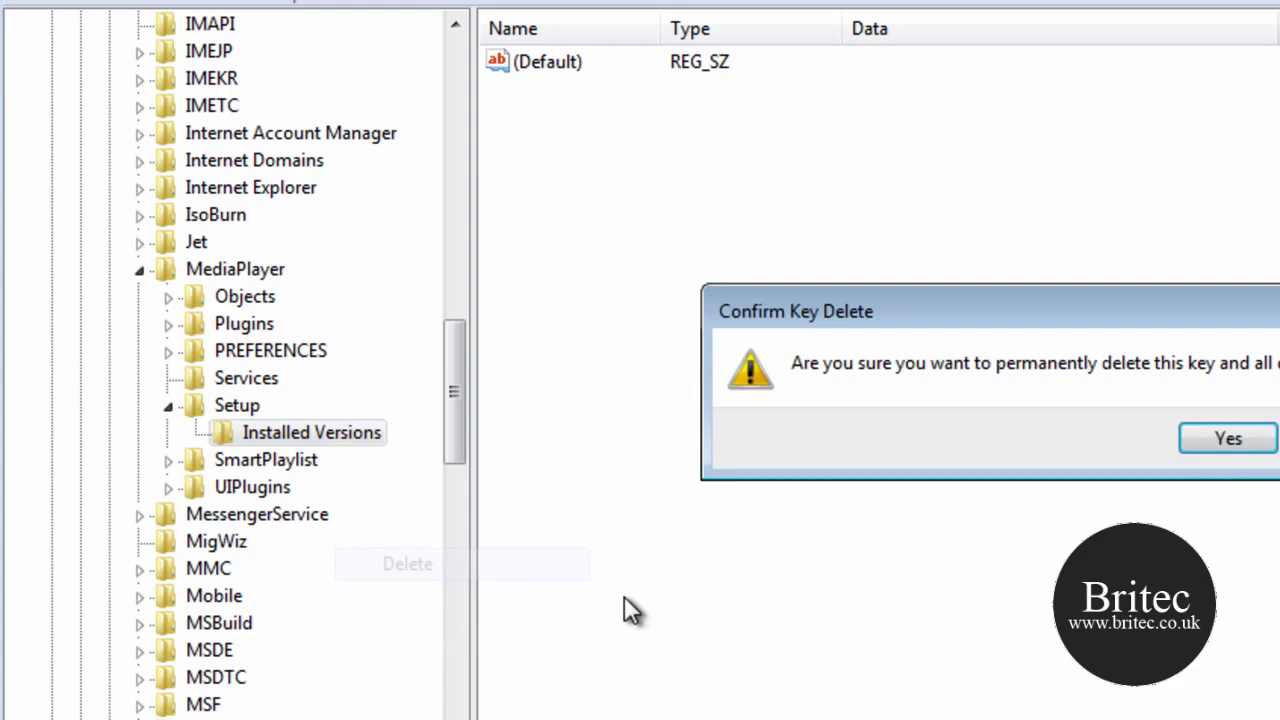
{"action": "left_click", "coordinate": [1230, 443]}
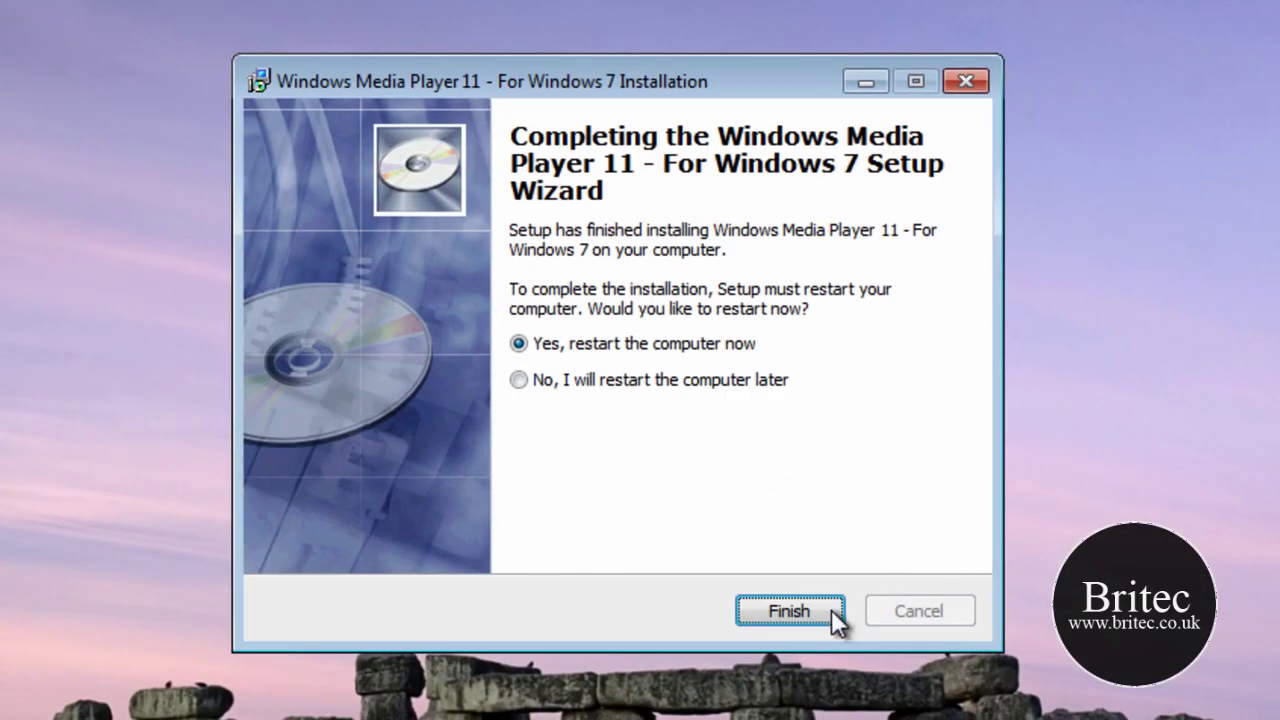
{"action": "left_click", "coordinate": [810, 611]}
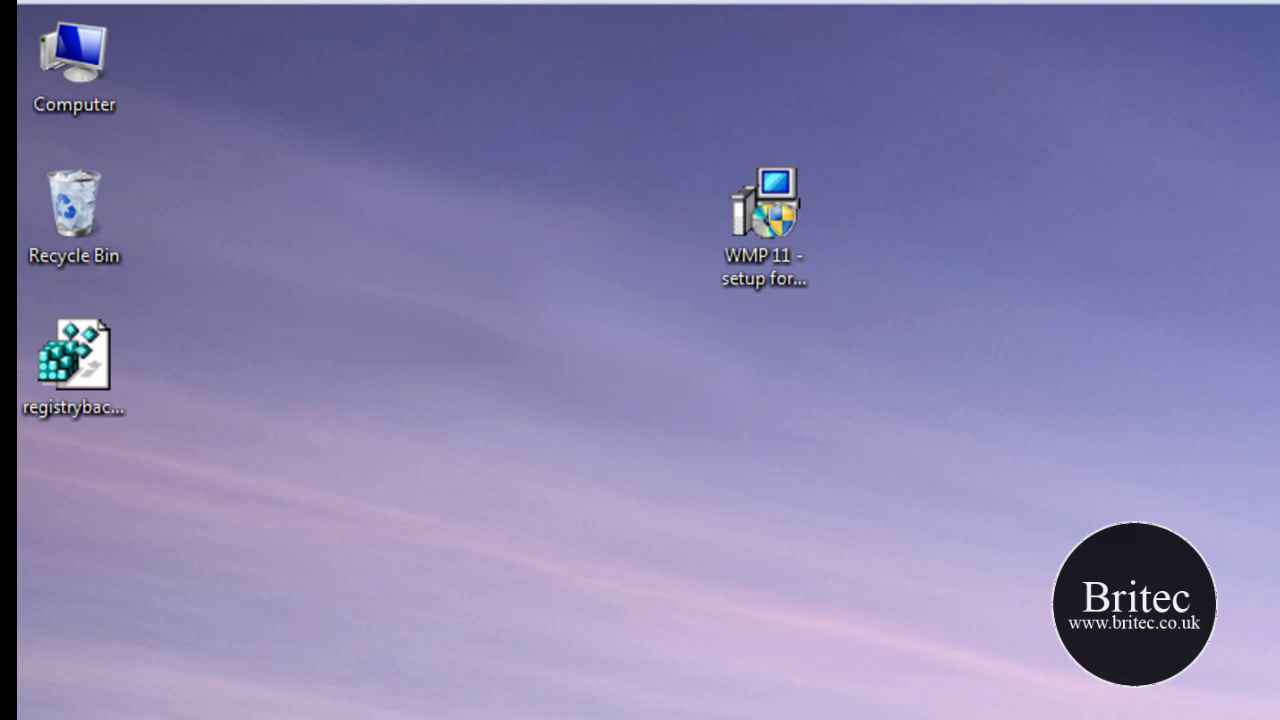
- Open the Windows Media Player folder inside Program Files on Local Disk (C:)
{"action": "left_click", "coordinate": [74, 62]}
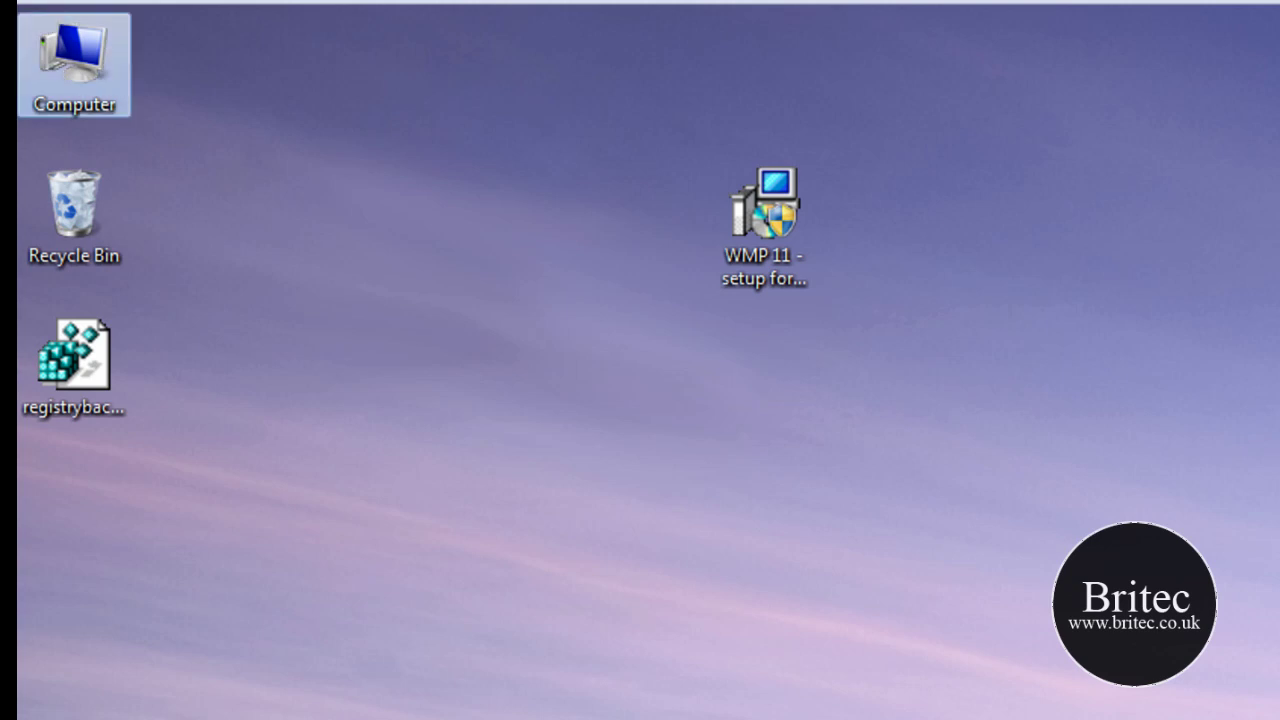
{"action": "double_click", "coordinate": [79, 68]}
{"action": "double_click", "coordinate": [661, 297]}
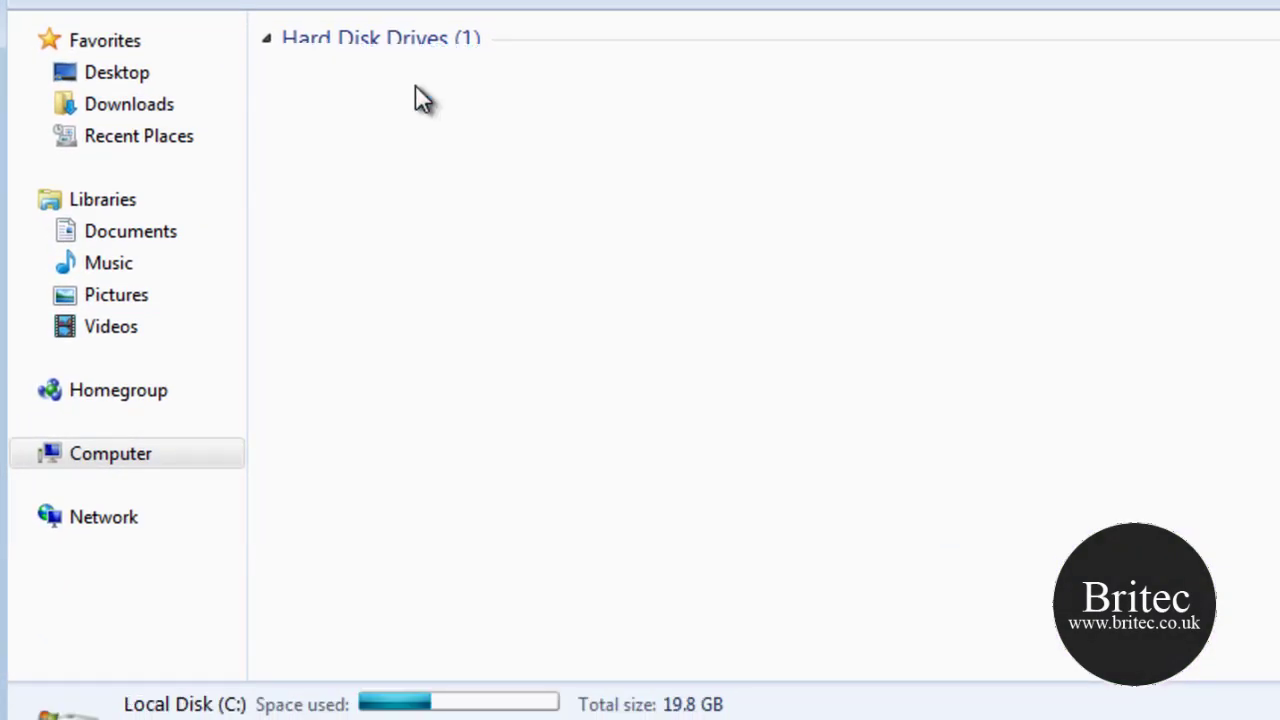
{"action": "double_click", "coordinate": [344, 105]}
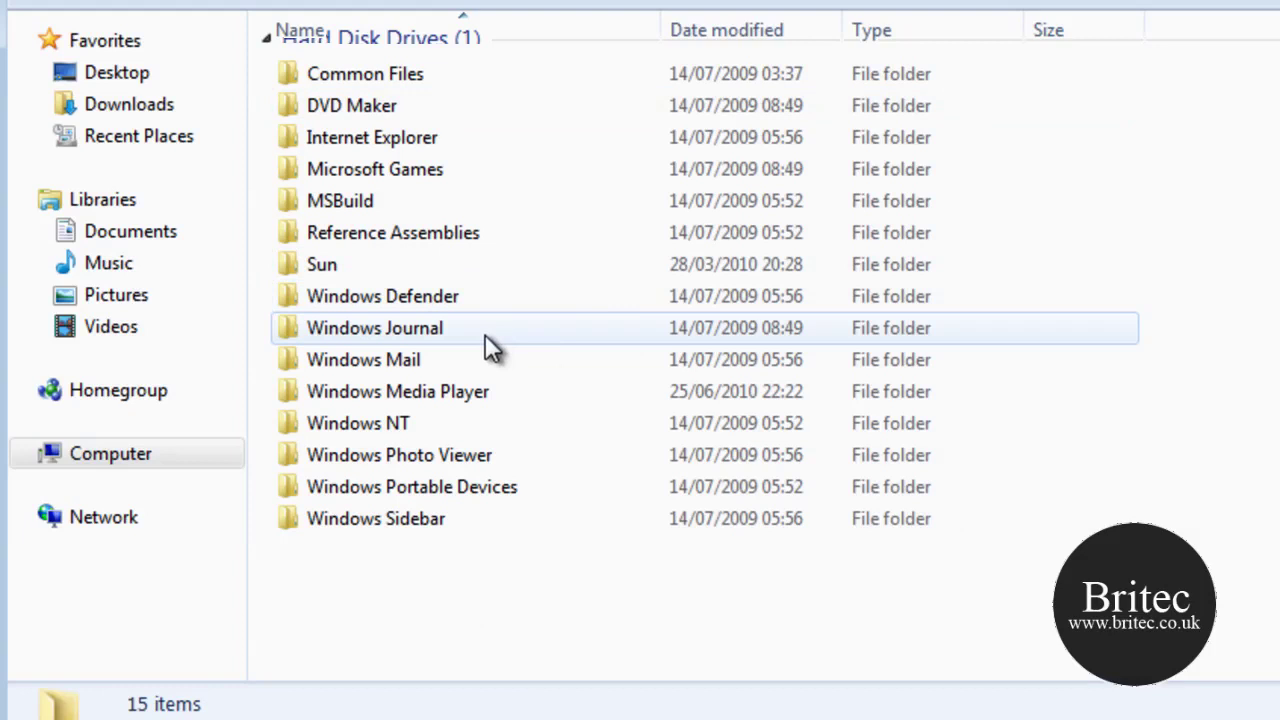
{"action": "left_click", "coordinate": [385, 393]}
{"action": "double_click", "coordinate": [383, 393]}
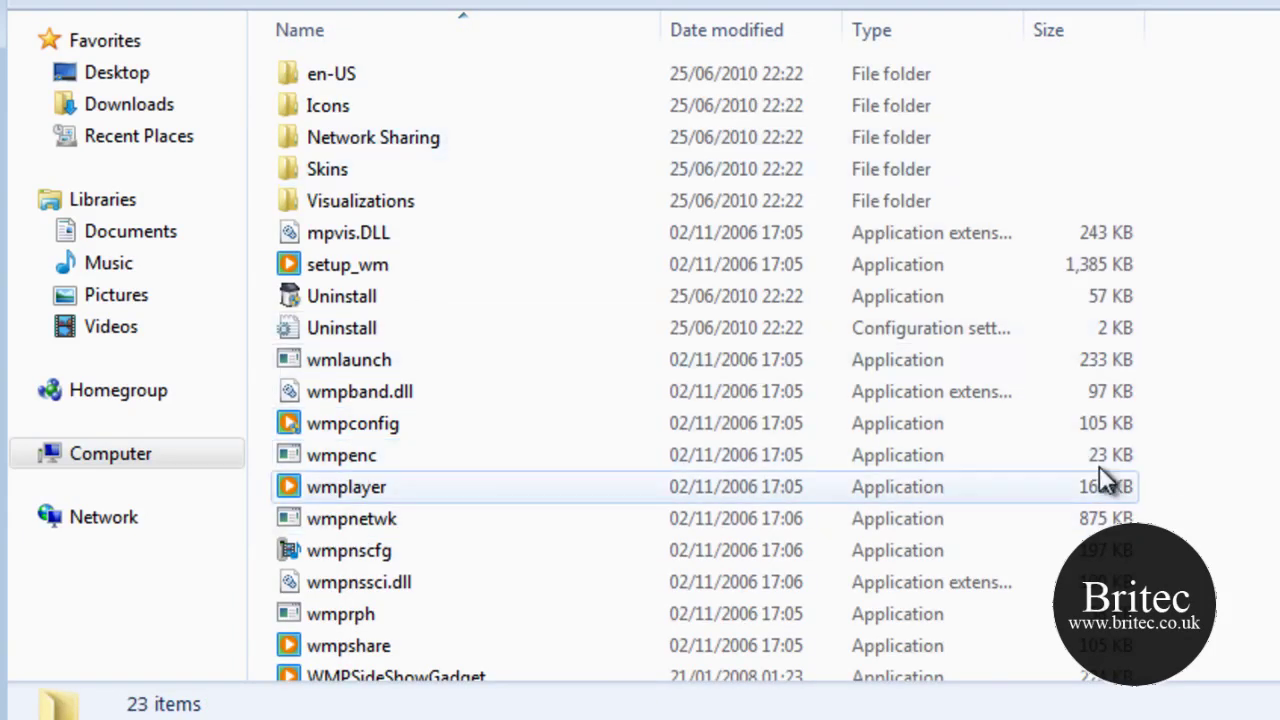
- Create a desktop shortcut for the wmplayer application
{"action": "scroll", "coordinate": [700, 365], "scroll_direction": "down", "scroll_amount": 2}
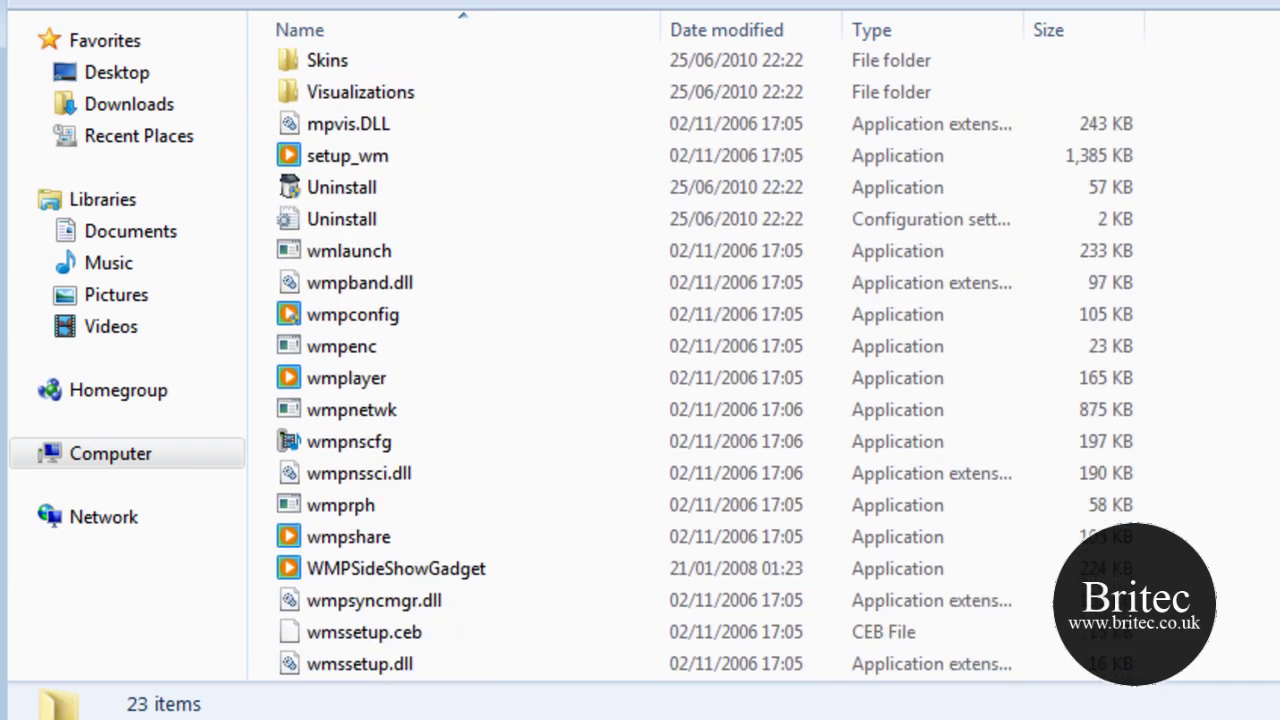
{"action": "left_click", "coordinate": [337, 380]}
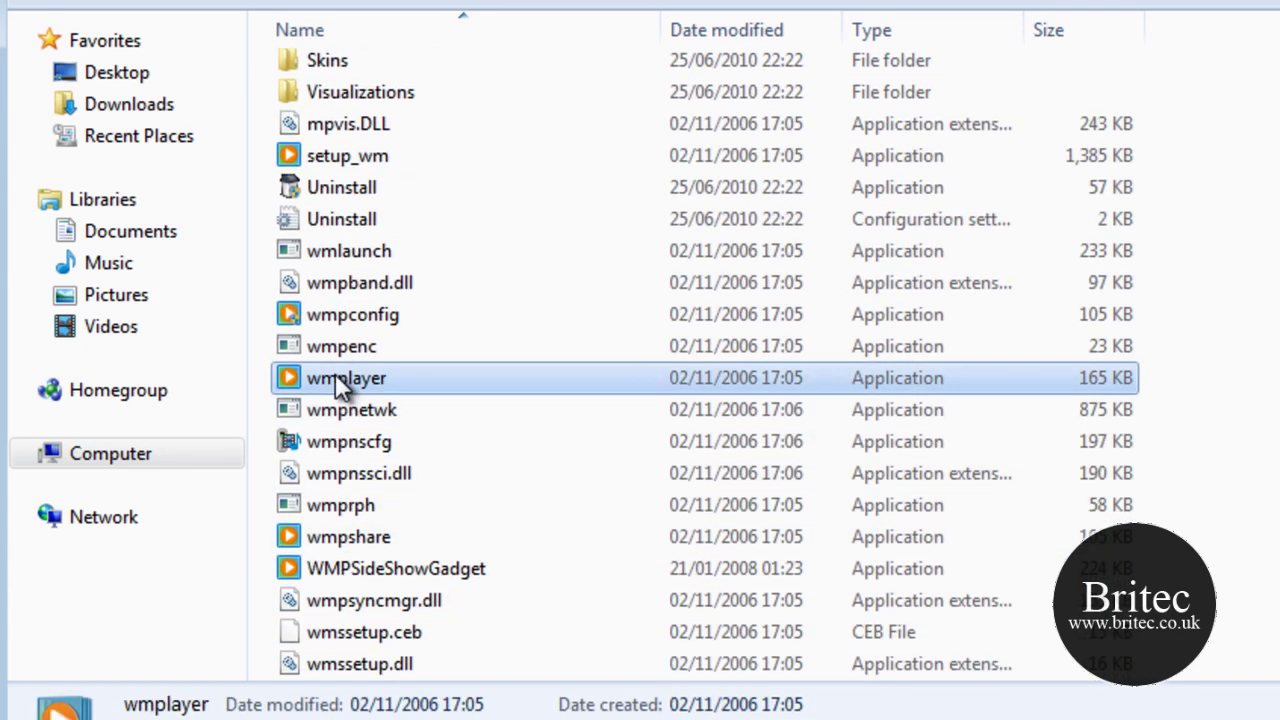
{"action": "right_click", "coordinate": [335, 373]}
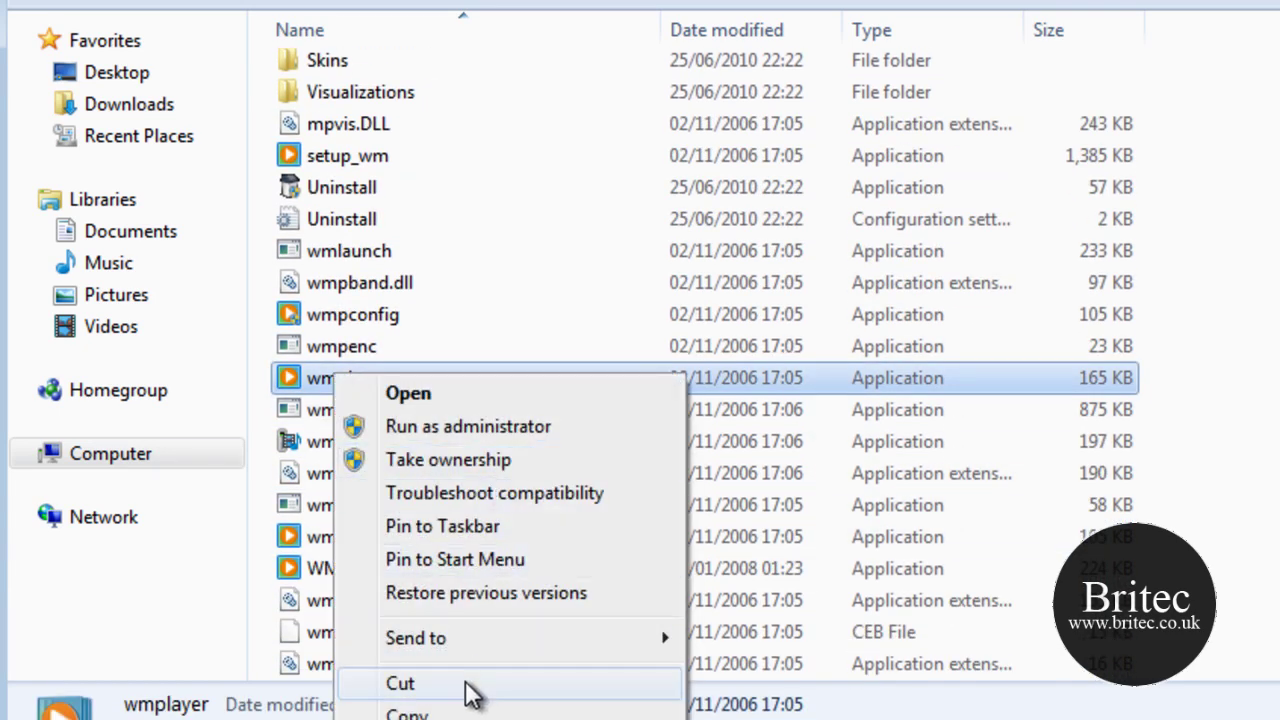
{"action": "mouse_move", "coordinate": [472, 650]}
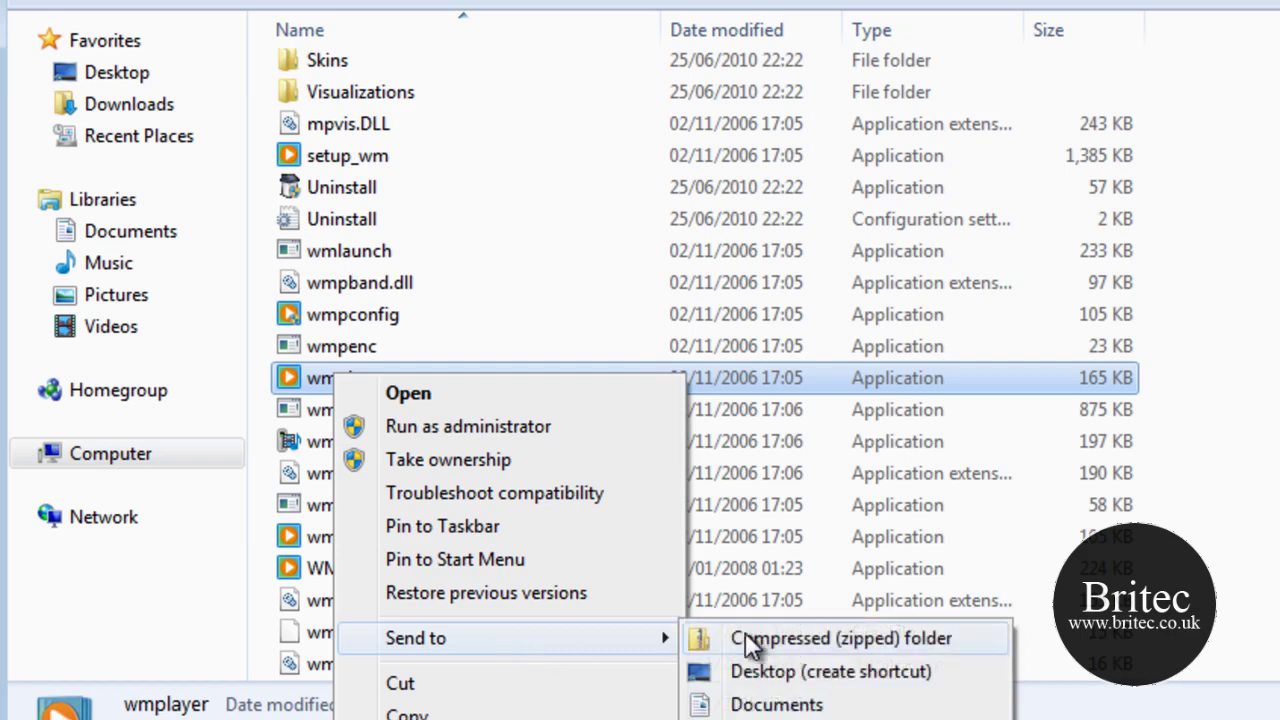
{"action": "left_click", "coordinate": [800, 672]}
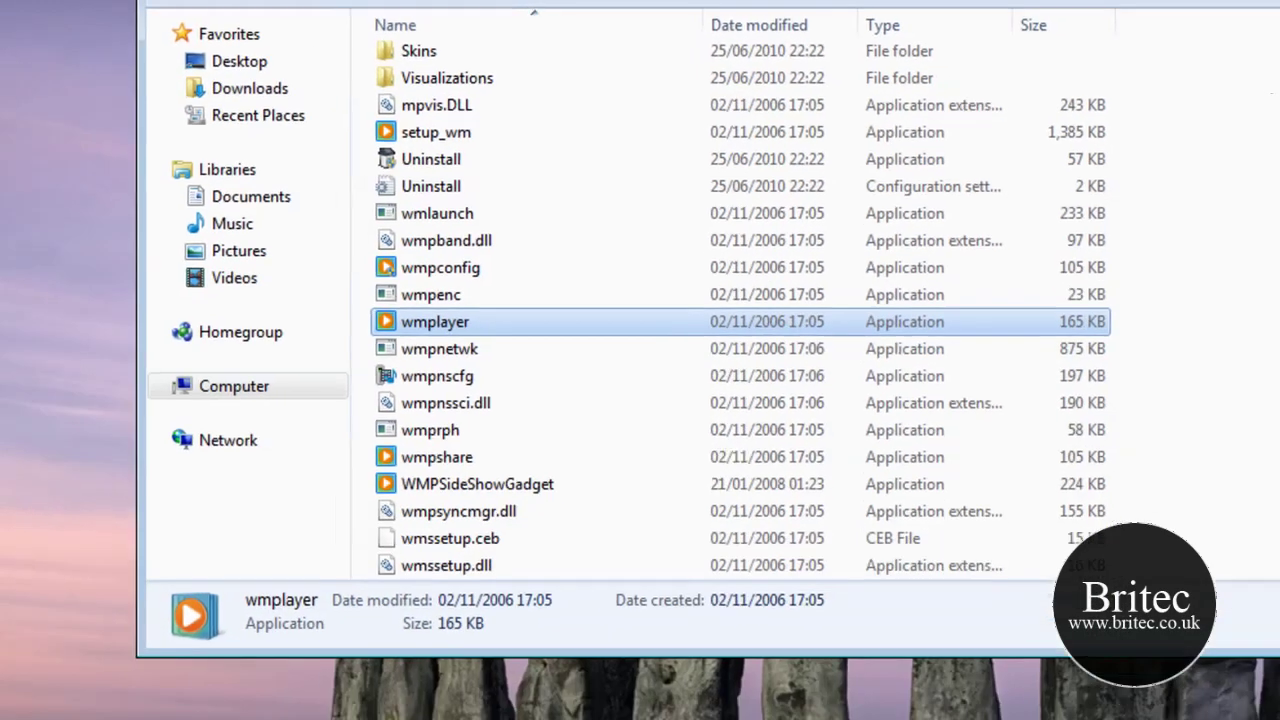
- Pin the wmplayer desktop shortcut to the taskbar and launch the player from there
{"action": "left_click_drag", "start_coordinate": [38, 100], "coordinate": [228, 699]}
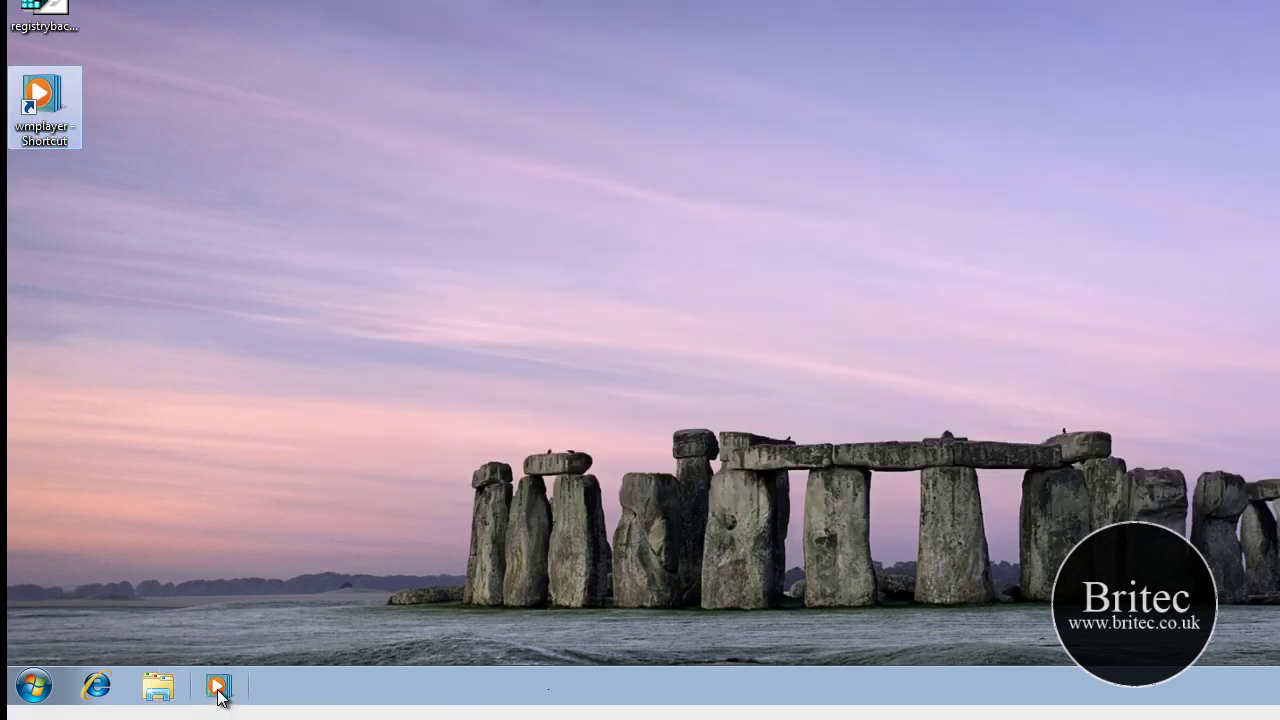
{"action": "left_click", "coordinate": [222, 695]}
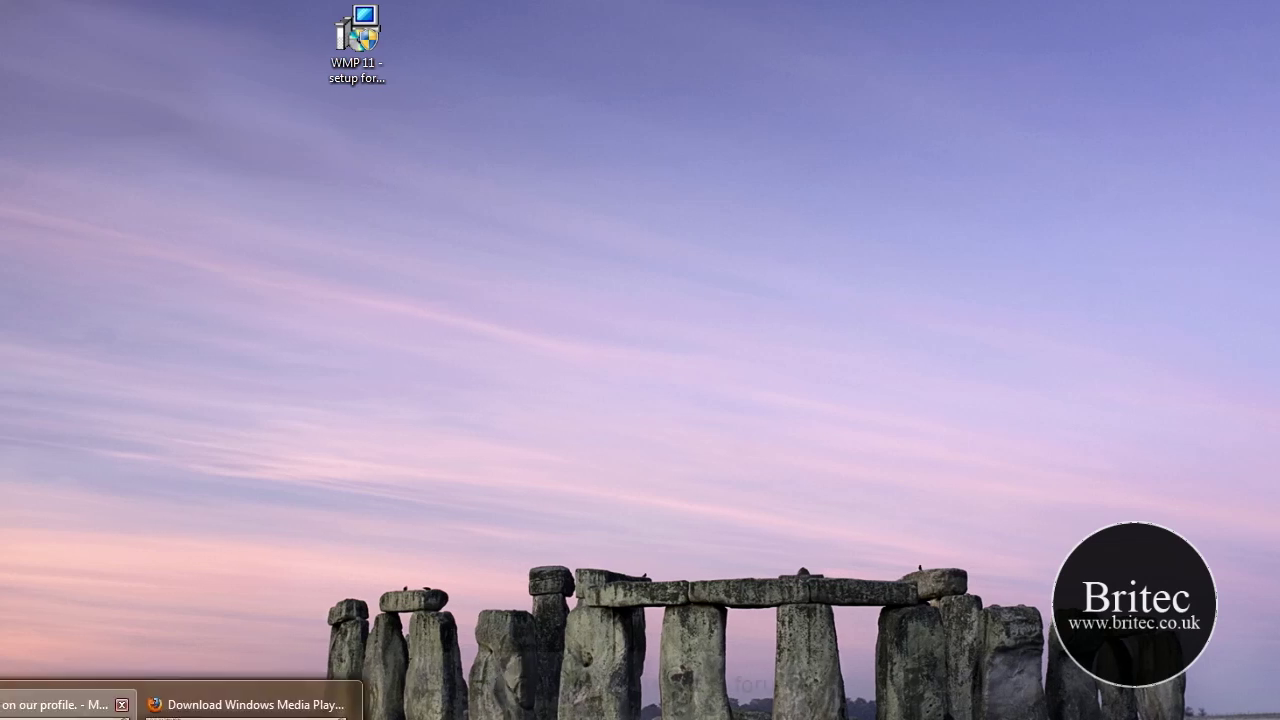
- Switch to Firefox, look through the Britec Computers Tech Forum home page and close the browser with all its tabs
{"action": "left_click", "coordinate": [70, 700]}
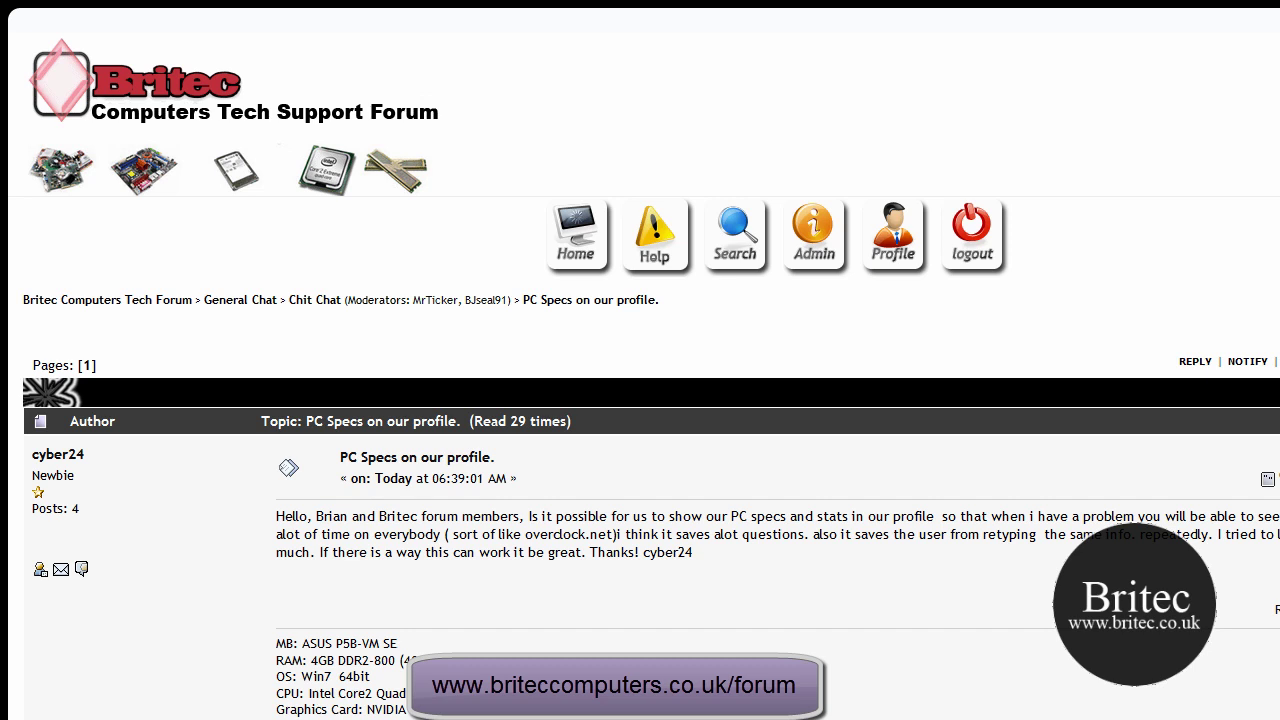
{"action": "left_click", "coordinate": [585, 250]}
{"action": "scroll", "coordinate": [817, 440], "scroll_direction": "down", "scroll_amount": 4}
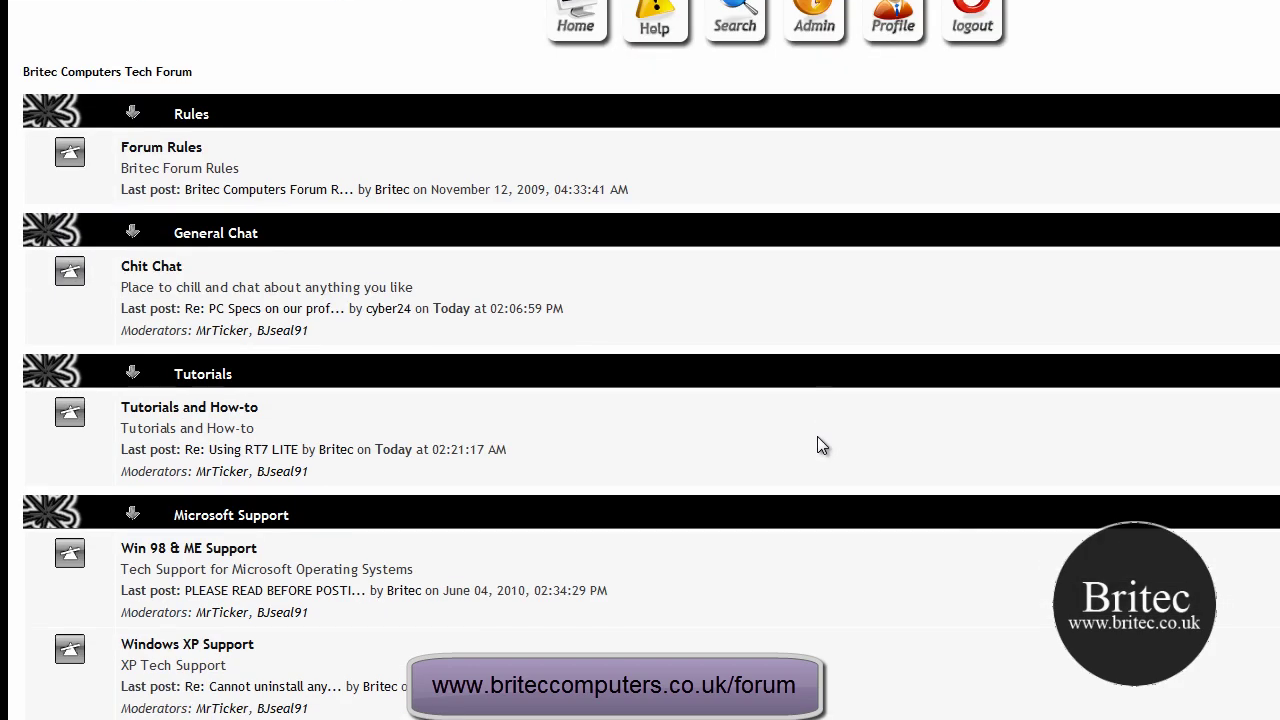
{"action": "scroll", "coordinate": [817, 436], "scroll_direction": "down", "scroll_amount": 2}
{"action": "key", "text": "alt+F4"}
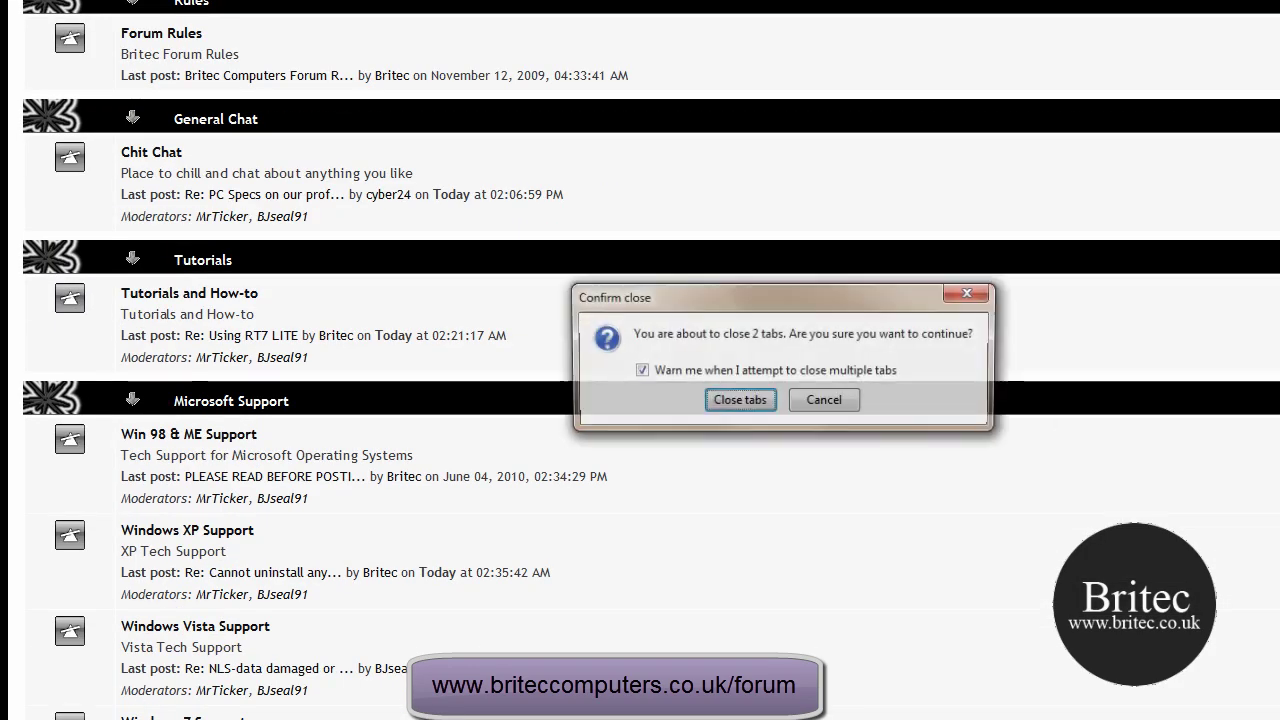
{"action": "left_click", "coordinate": [738, 399]}
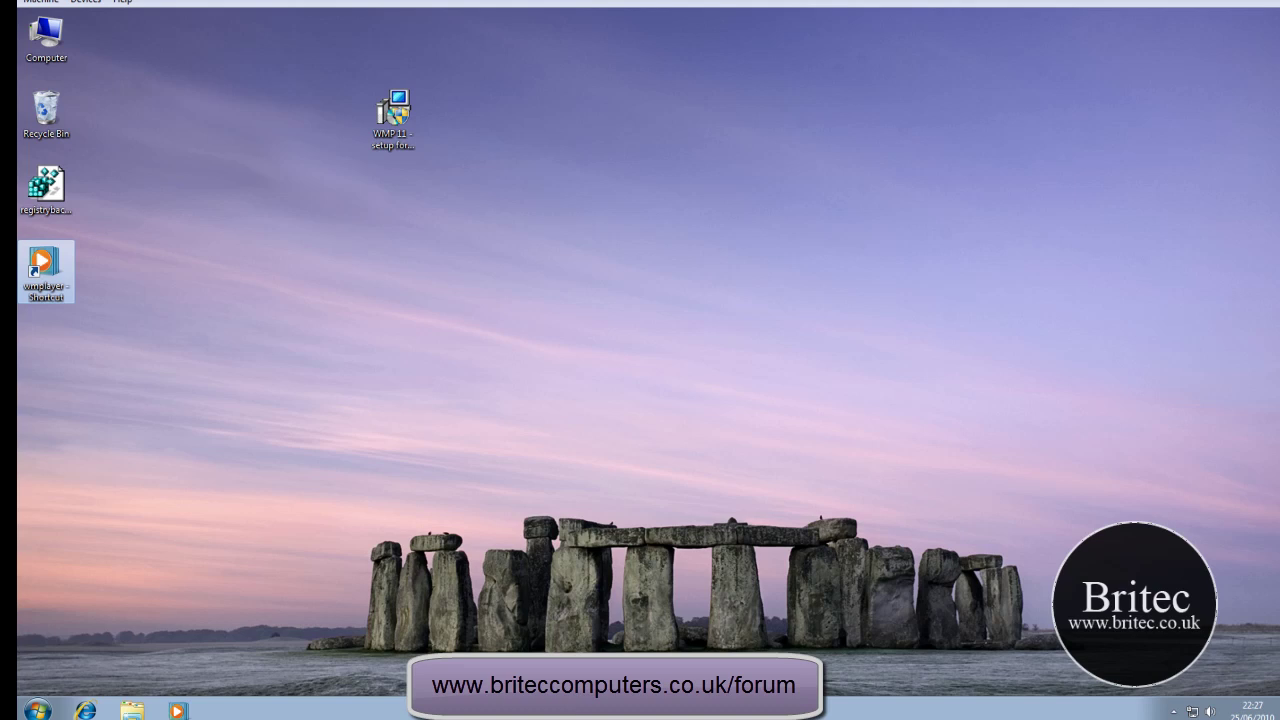